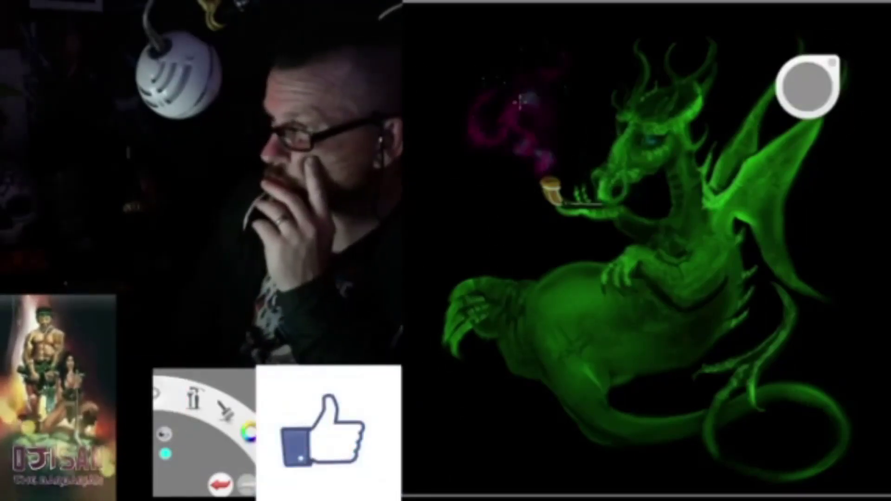
- Paint teal smoke around the dragon's snout and a glowing pink-red ember in the pipe bowl
mouse_move(482, 113)
mouse_down()
mouse_move(583, 169)
mouse_move(593, 148)
mouse_up()
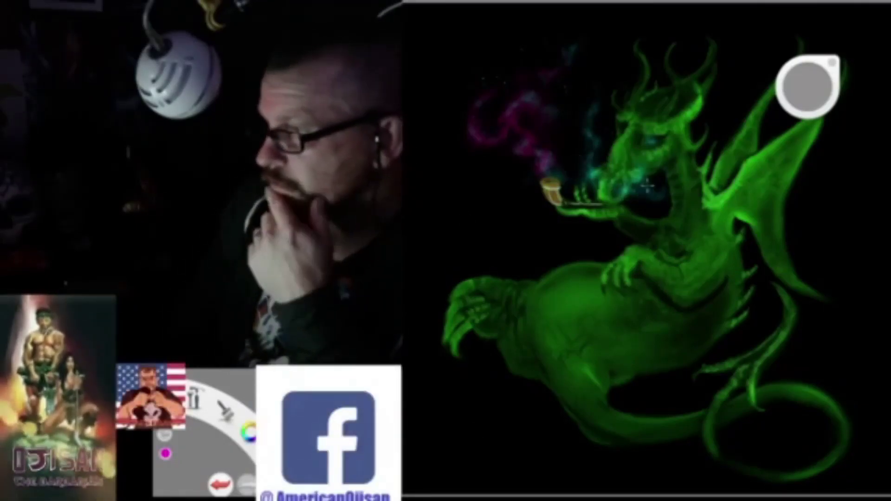
click(549, 180)
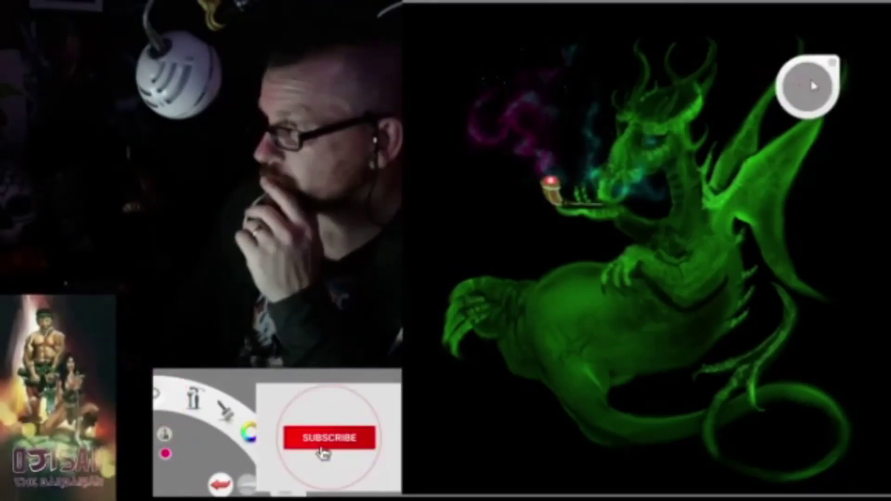
click(550, 180)
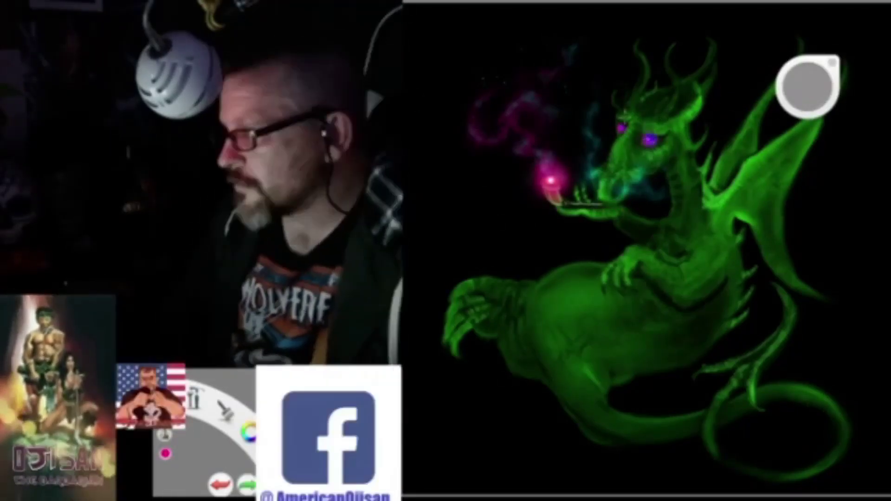
- Outline a large magenta ellipse around the dragon and shade its inner edge with soft dark blue and purple
key(e)
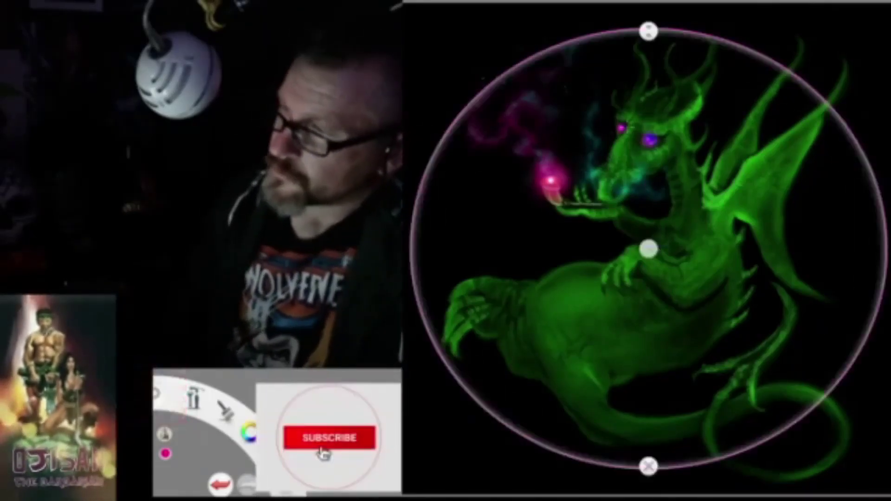
drag(456, 177, 430, 181)
mouse_move(485, 170)
mouse_down()
mouse_move(490, 160)
mouse_move(495, 320)
mouse_up()
drag(659, 65, 724, 84)
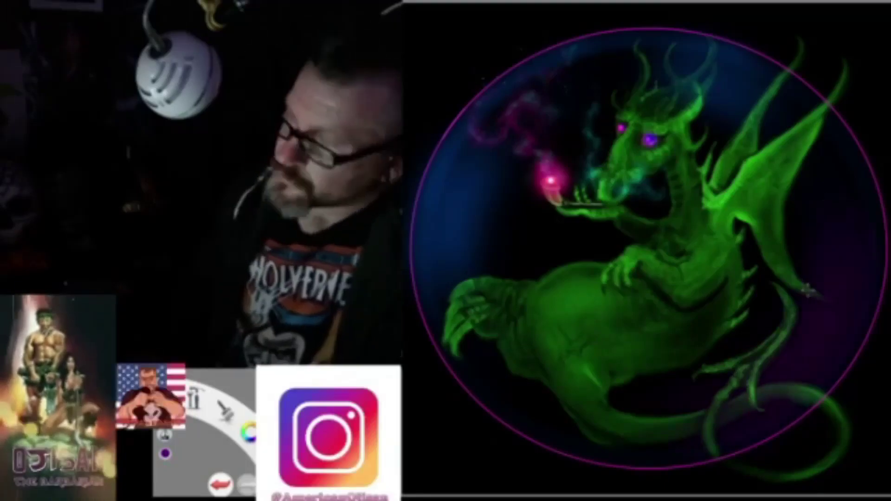
- Paint a glowing cyan orb and small bright highlights inside the bubble's edge in front of the dragon
click(479, 200)
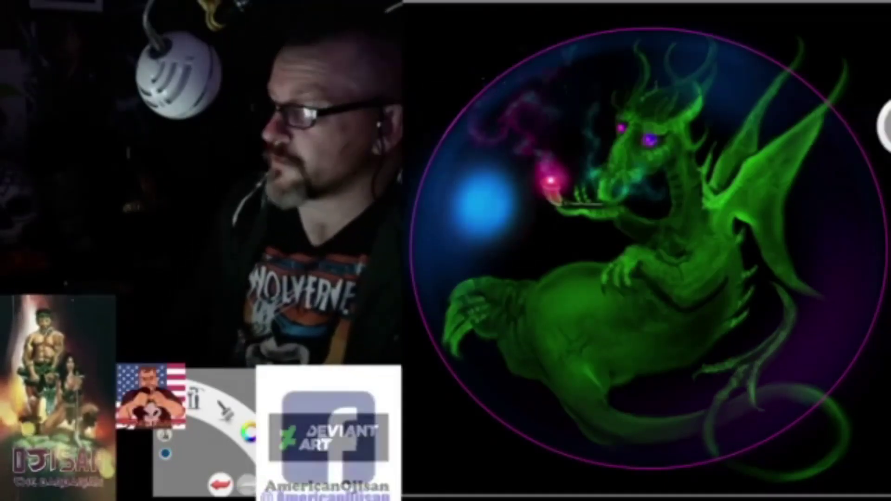
click(447, 264)
click(476, 261)
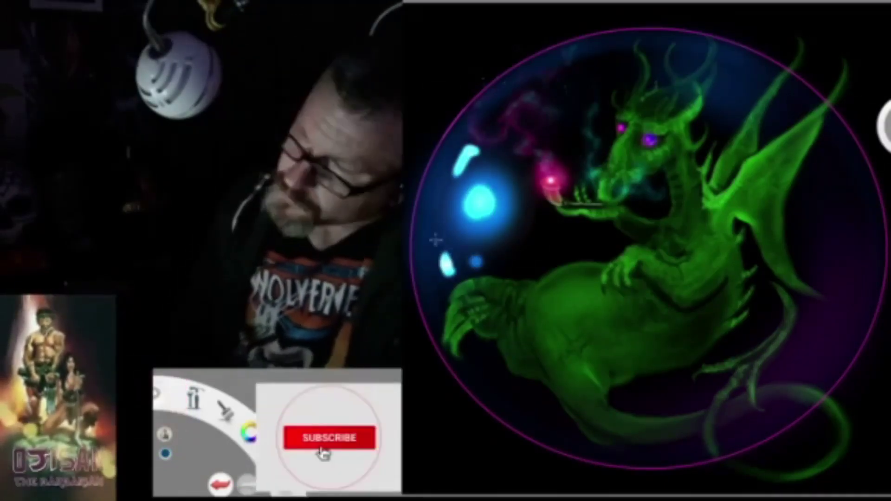
click(478, 201)
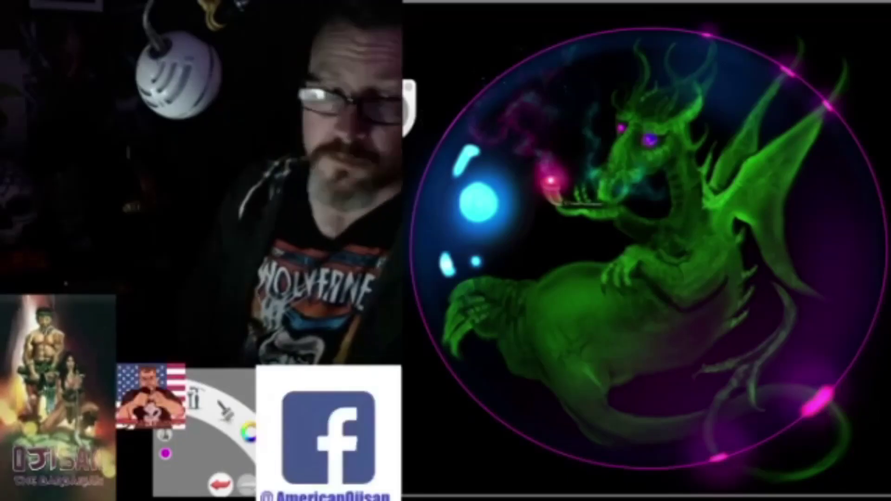
- Add small glowing pink reflections along the bubble's inner edge behind the dragon's wings
drag(849, 211, 850, 234)
click(848, 255)
click(840, 188)
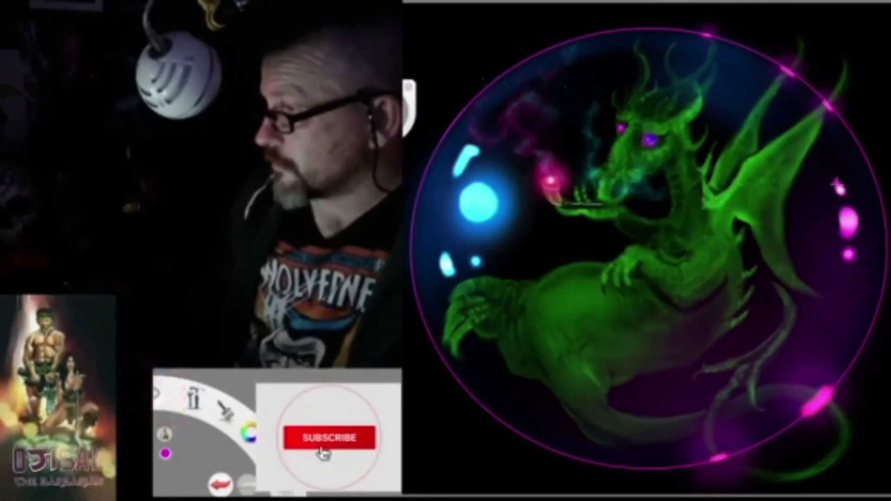
click(840, 187)
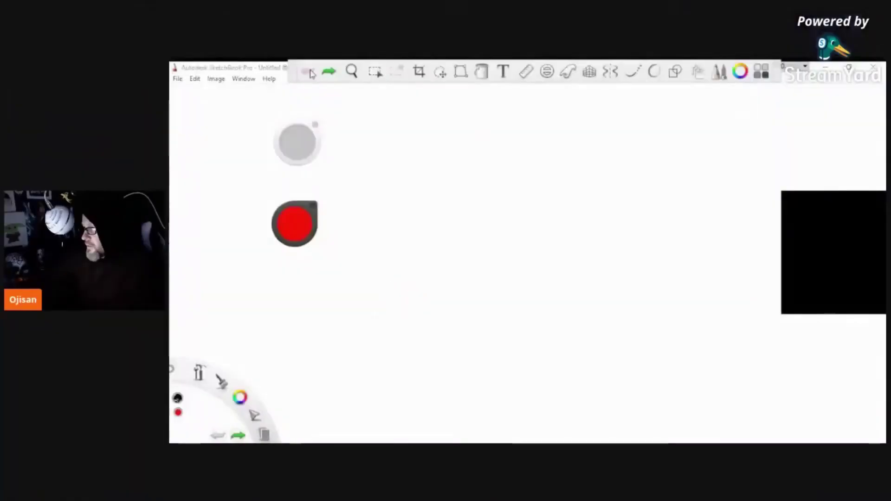
- Make the canvas square and place a horizontal symmetry line in its lower part as the horizon
key(ctrl+alt+i)
click(523, 322)
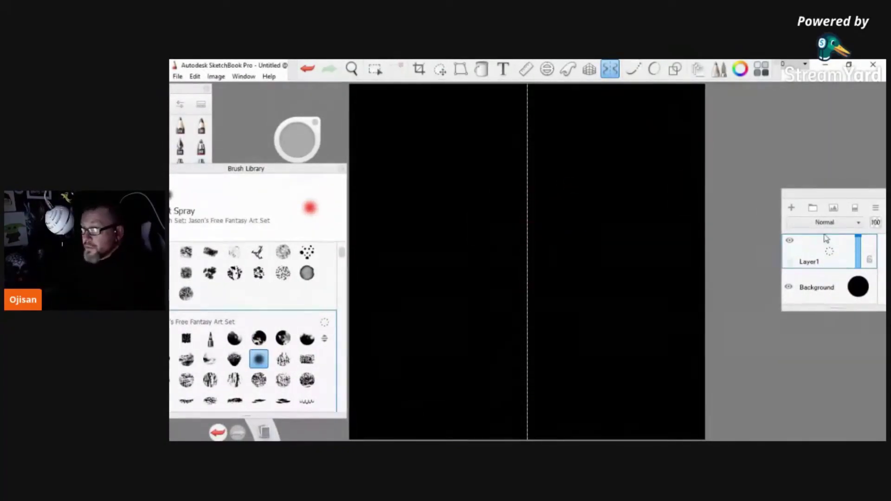
click(493, 427)
drag(527, 259, 527, 338)
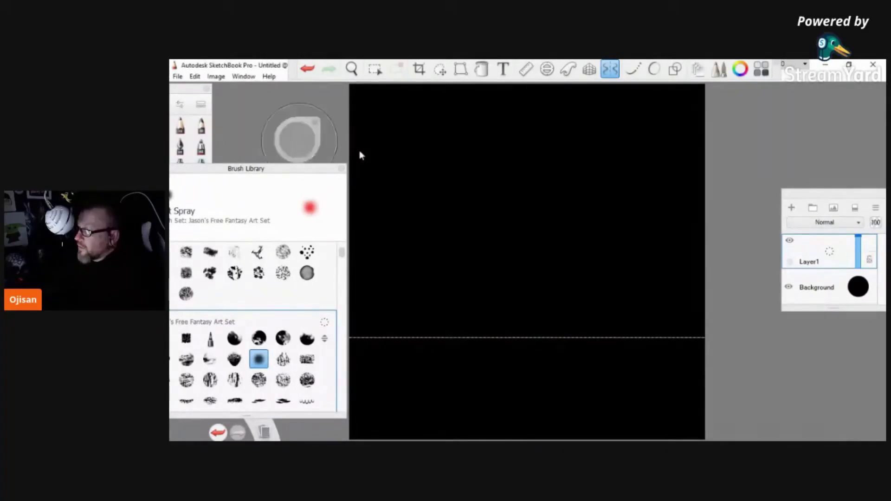
- Choose the Glowing Highlights brush, change the background to light red and maximize the window
key(Tab)
key(Tab)
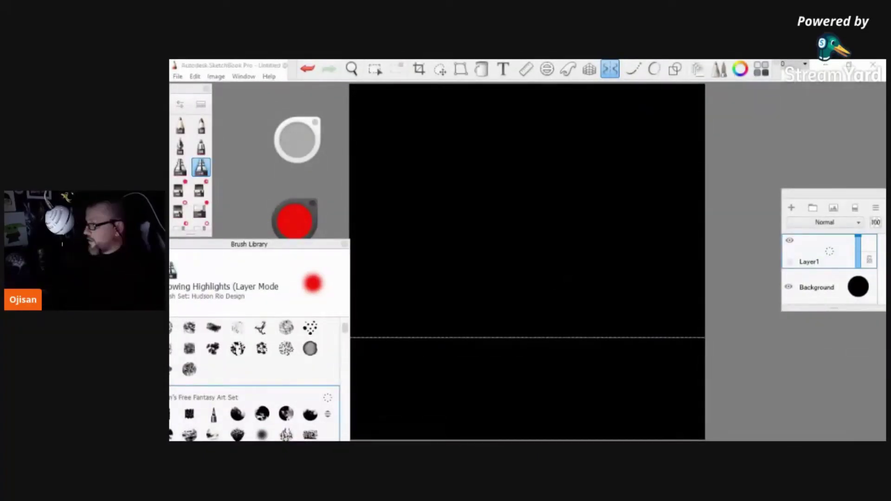
key(Tab)
key(Tab)
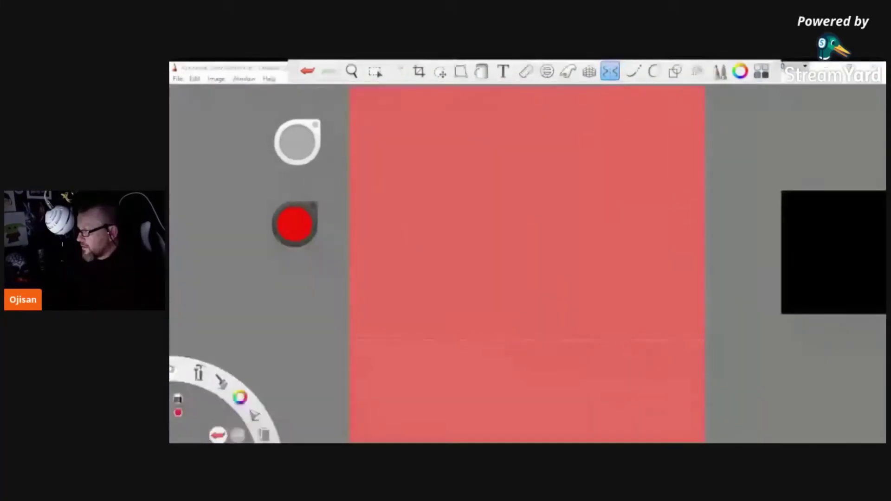
key(super+Up)
drag(378, 200, 504, 238)
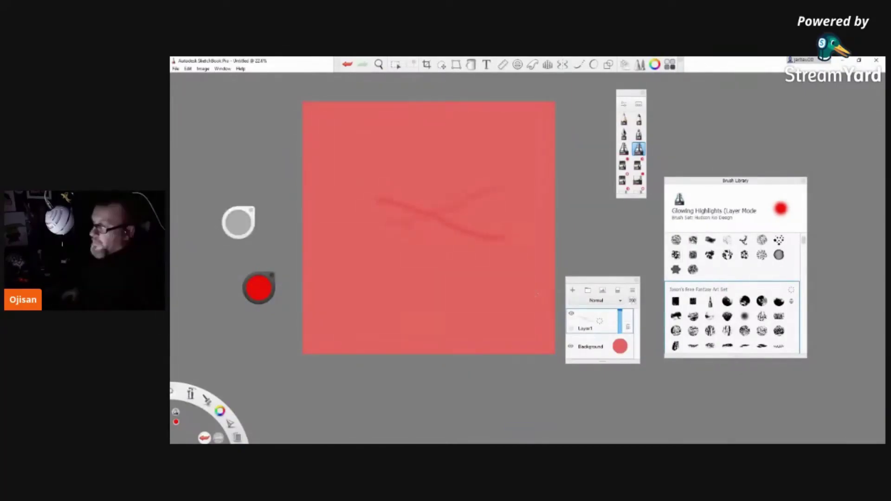
key(ctrl+z)
drag(460, 246, 432, 408)
key(ctrl+z)
- Make the background pale blue with a glowing highlight near the horizon, and cover it with orange clouds using the Cloud Detail 2 brush
click(810, 334)
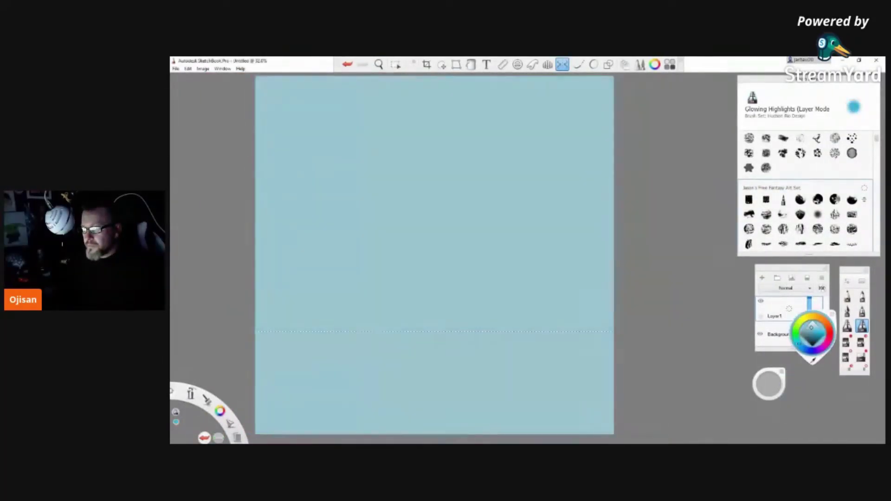
drag(418, 274, 474, 283)
click(852, 199)
drag(768, 384, 698, 343)
mouse_move(279, 93)
mouse_down()
mouse_move(603, 120)
mouse_move(279, 260)
mouse_move(603, 297)
mouse_up()
- Paint an orange-red band above the horizon and black clouds across the sky, and blend them with the Smudge Round Bristle Brush
click(808, 384)
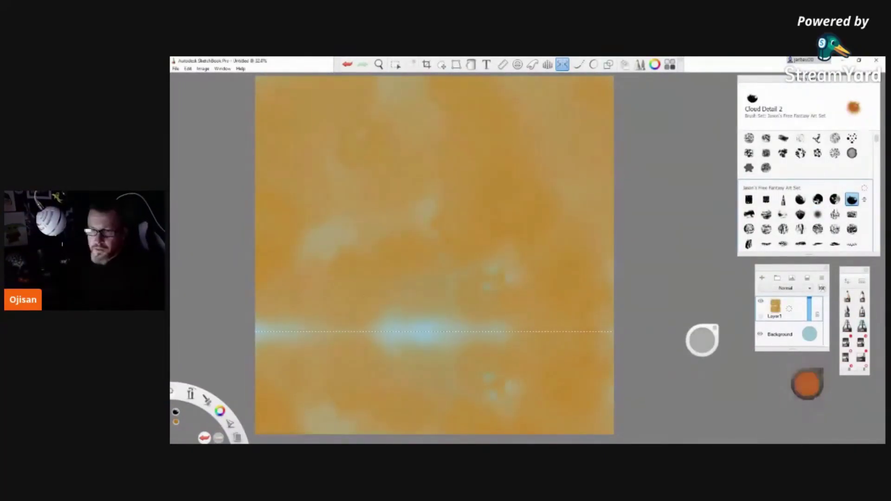
drag(426, 286, 603, 324)
drag(807, 384, 807, 408)
mouse_move(598, 83)
mouse_down()
mouse_move(497, 200)
mouse_move(589, 139)
mouse_move(279, 97)
mouse_move(338, 91)
mouse_move(345, 218)
mouse_up()
key(s)
mouse_move(599, 116)
mouse_down()
mouse_move(385, 186)
mouse_move(603, 209)
mouse_move(626, 365)
mouse_up()
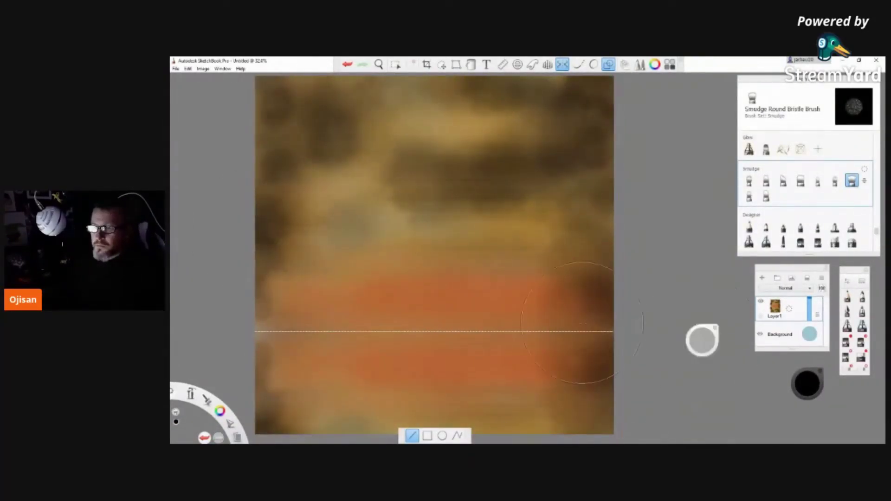
- Add dark and bright yellow cloud patches to the sky with the Cloud Detail 1 brush
drag(876, 231, 876, 138)
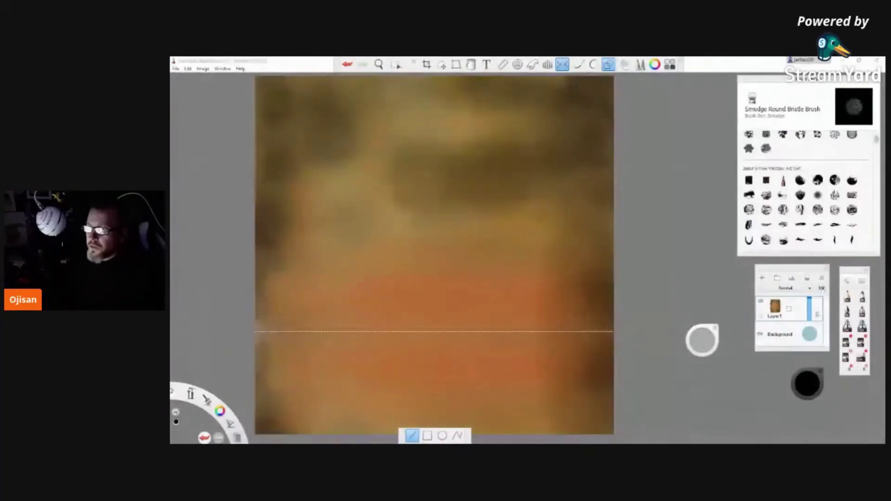
click(834, 219)
mouse_move(511, 162)
mouse_down()
mouse_move(287, 120)
mouse_move(580, 301)
mouse_up()
drag(807, 383, 810, 371)
drag(510, 120, 301, 195)
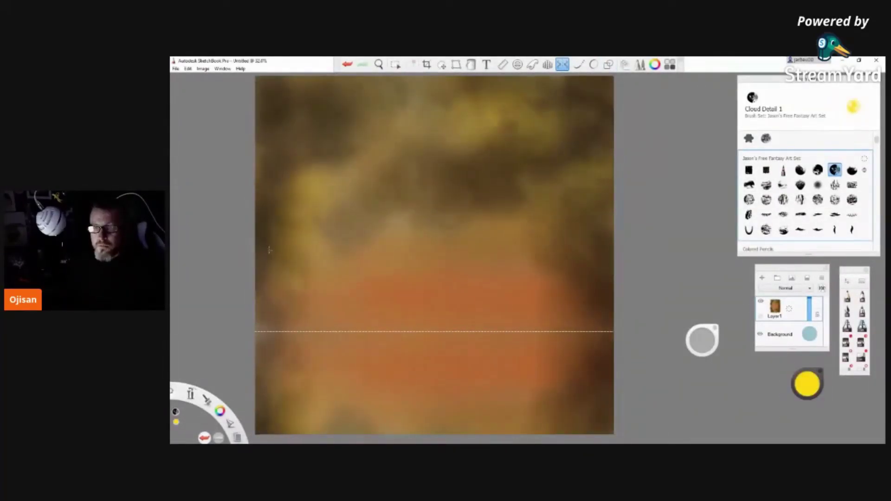
- On a new layer, paint black rolling hills along the horizon with the Pressure Sensitive Brush
click(761, 277)
scroll(805, 200, up, 5)
click(861, 341)
mouse_move(478, 313)
mouse_down()
mouse_move(413, 324)
mouse_move(306, 318)
mouse_move(487, 307)
mouse_move(613, 283)
mouse_up()
- On Layer1, paint a dark pointed mountain with streaked slopes and low distant ridges behind the hills
click(789, 333)
drag(420, 254, 370, 315)
mouse_move(427, 225)
mouse_down()
mouse_move(372, 313)
mouse_move(580, 299)
mouse_up()
drag(418, 241, 264, 301)
drag(464, 250, 613, 283)
drag(381, 285, 346, 310)
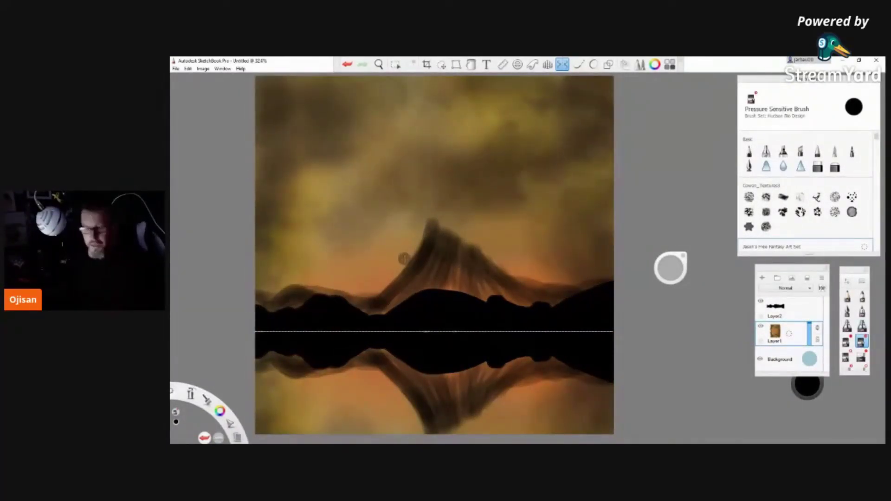
mouse_move(431, 204)
mouse_down()
mouse_move(371, 310)
mouse_move(547, 297)
mouse_up()
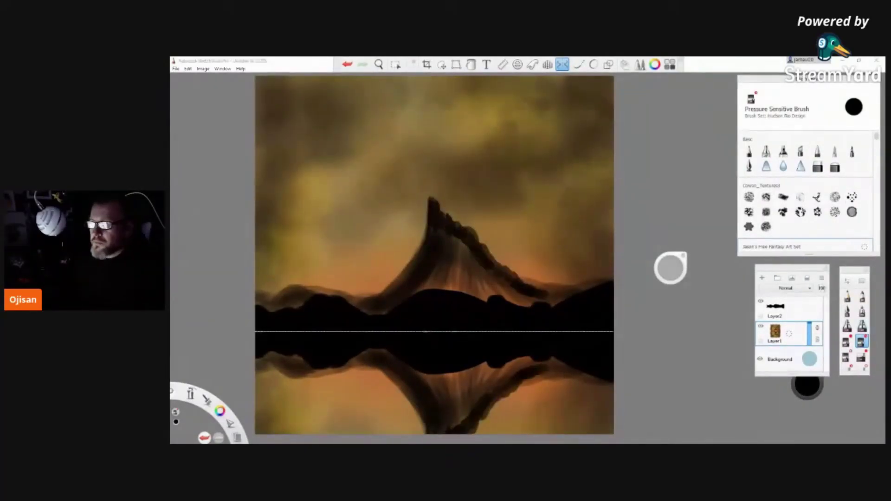
- Roughen the mountain and distant ridges on Layer1 and the hill tops on Layer2 with the Smear Fan Brush
scroll(805, 195, down, 3)
click(851, 193)
mouse_move(487, 259)
mouse_down()
mouse_move(534, 284)
mouse_move(451, 221)
mouse_move(434, 241)
mouse_up()
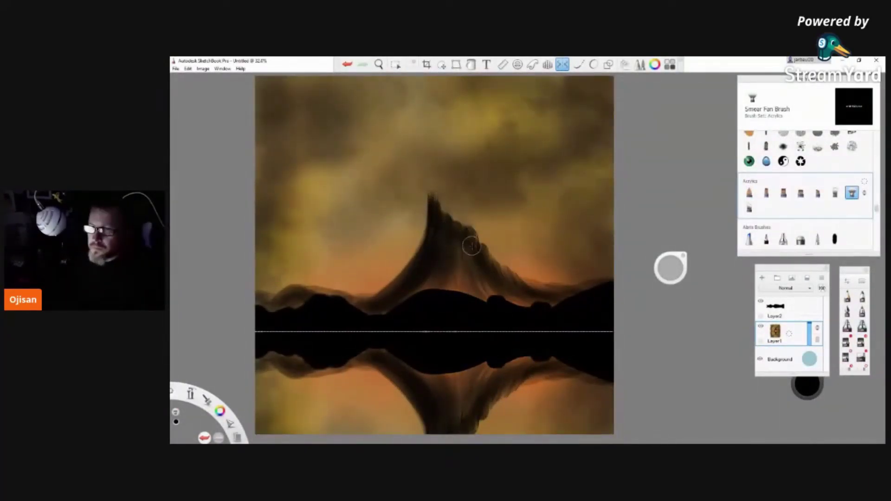
drag(282, 300, 357, 304)
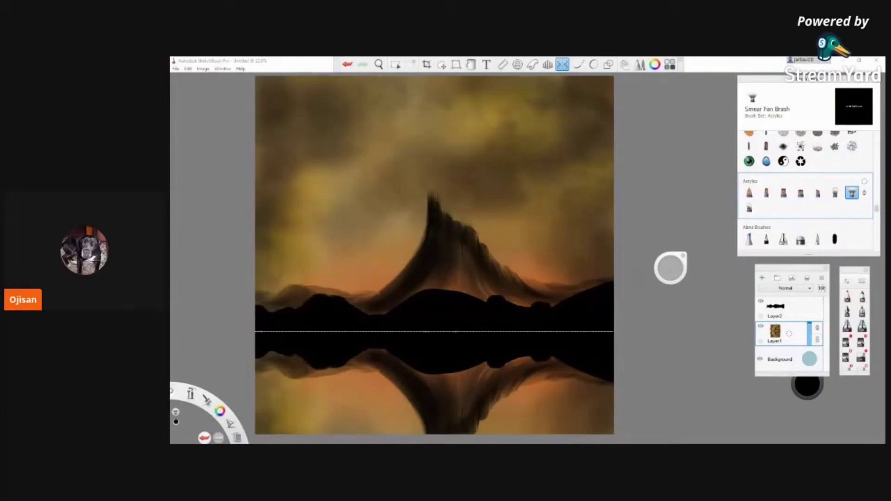
click(784, 308)
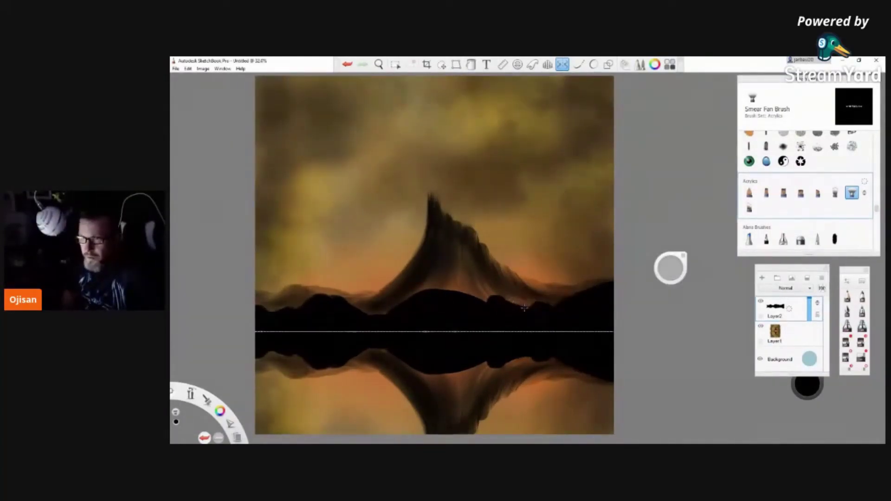
key(l)
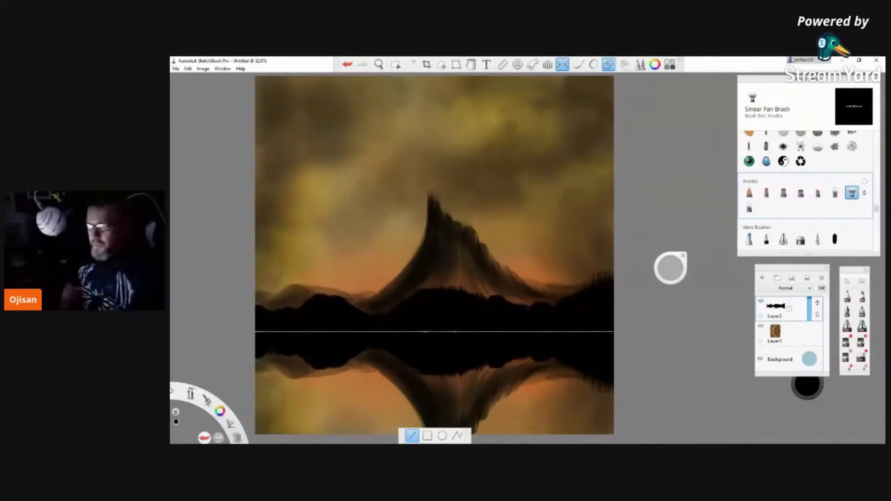
- On a new layer, paint orange and dark red foliage along the hills with the Mulls Rough Round brush
click(761, 277)
click(717, 222)
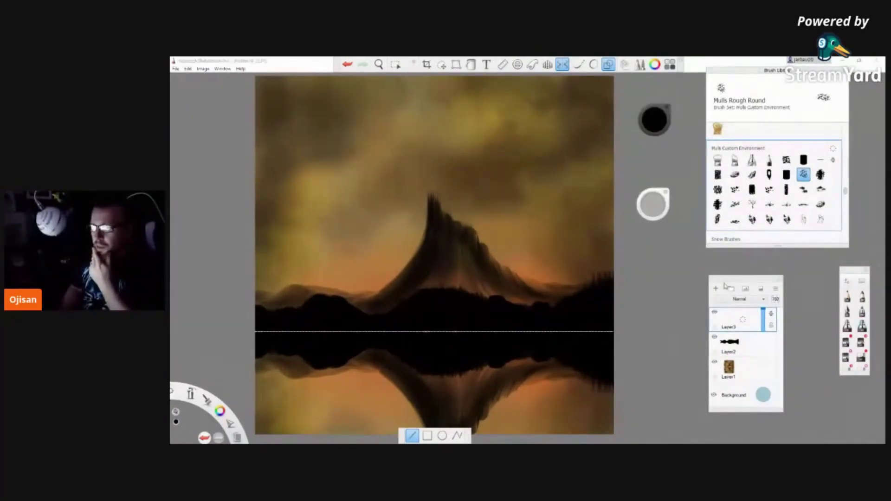
drag(606, 268, 593, 276)
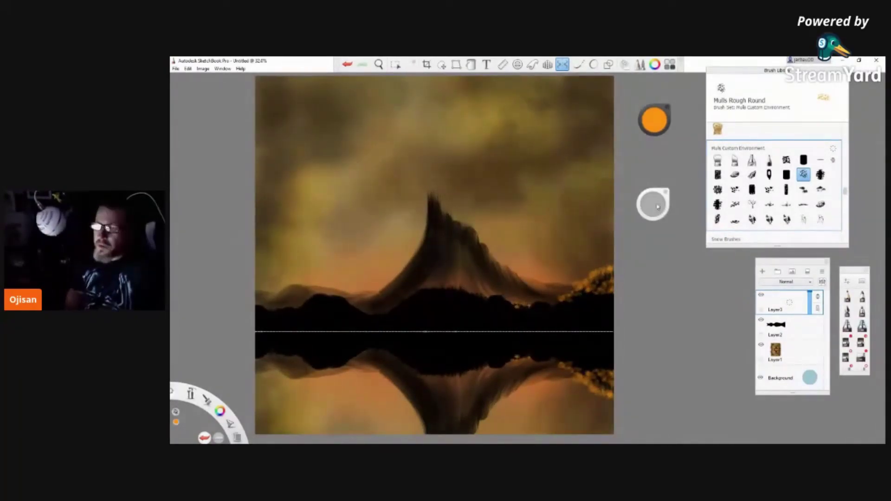
mouse_move(403, 299)
mouse_down()
mouse_move(459, 285)
mouse_move(418, 294)
mouse_up()
click(654, 120)
click(668, 112)
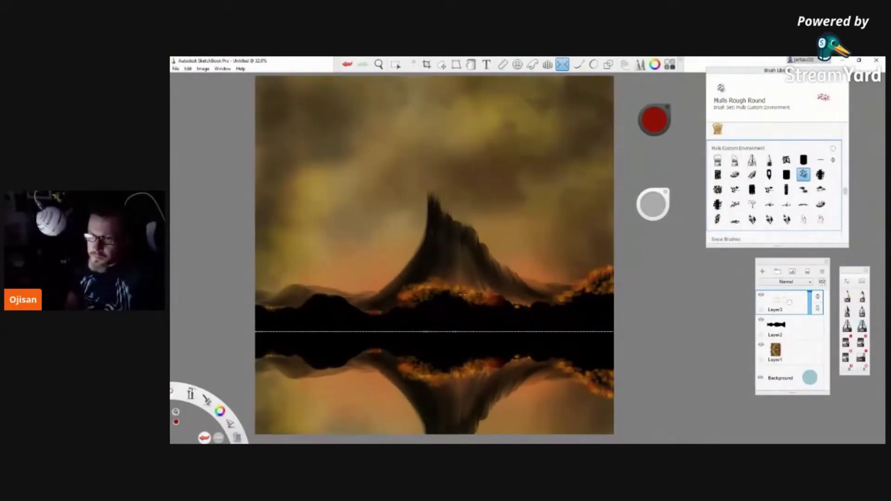
- Add black foliage clumps behind the tall edge hill on Layer2, and choose a dark orange for more foliage on Layer3
click(784, 327)
drag(586, 276, 586, 269)
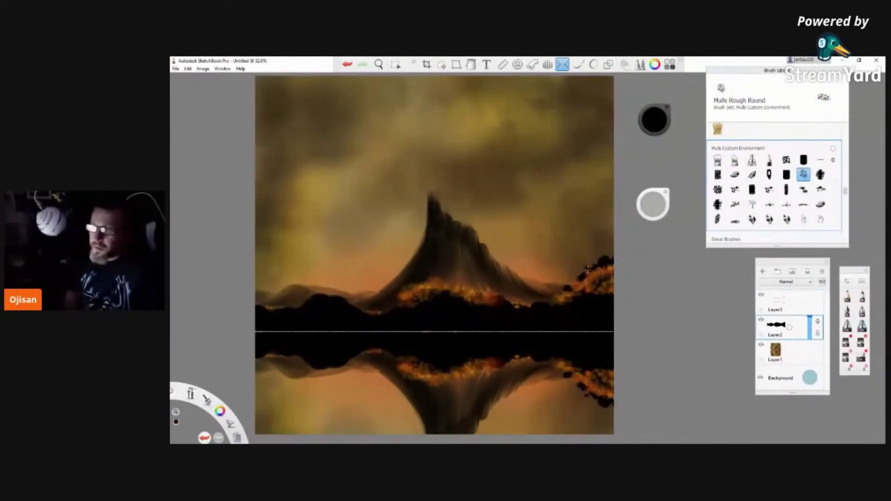
click(784, 302)
click(654, 120)
click(645, 110)
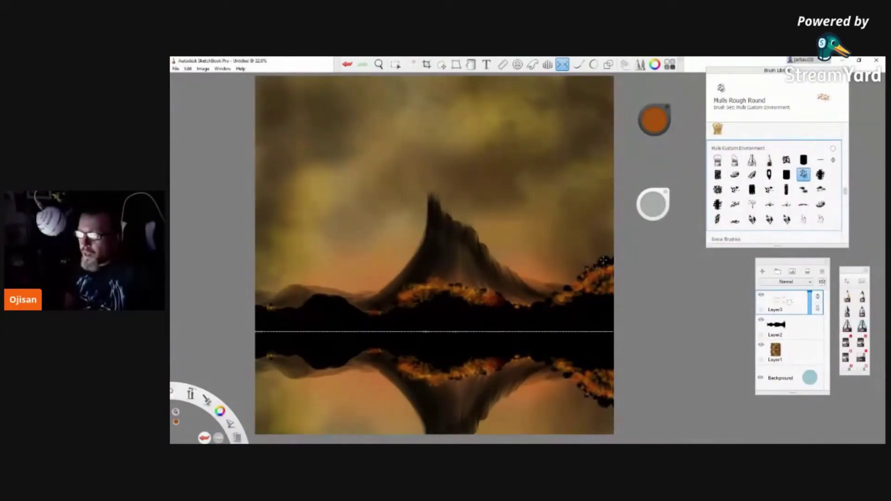
- Layer black and yellow foliage over the tall edge hill and smear the hillside foliage with the Smear Fan Brush
alt+click(548, 304)
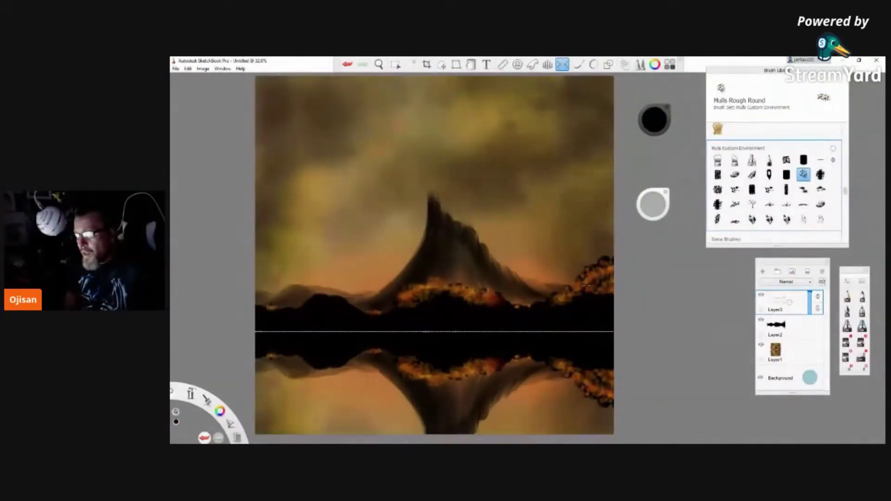
alt+click(603, 262)
drag(586, 284, 608, 280)
key(l)
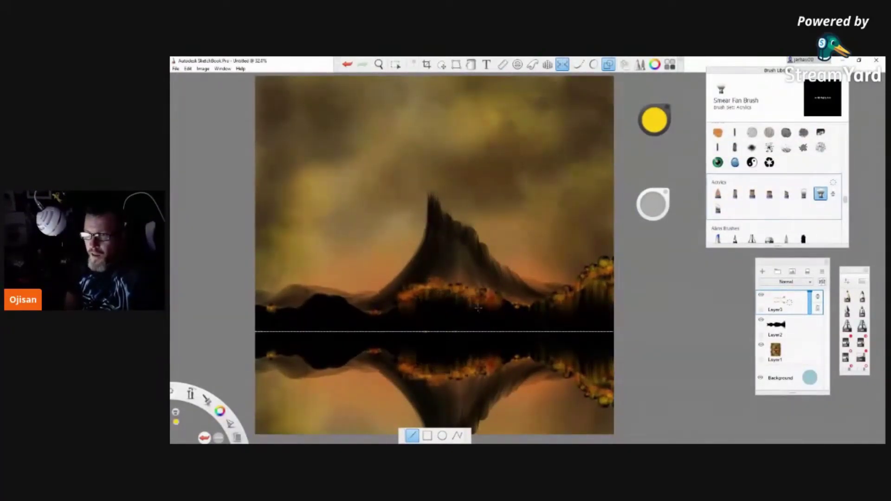
- Scatter orange and red leaves over the tall edge hill with the Cherry Leaf Bunch brush
scroll(774, 186, down, 3)
click(768, 197)
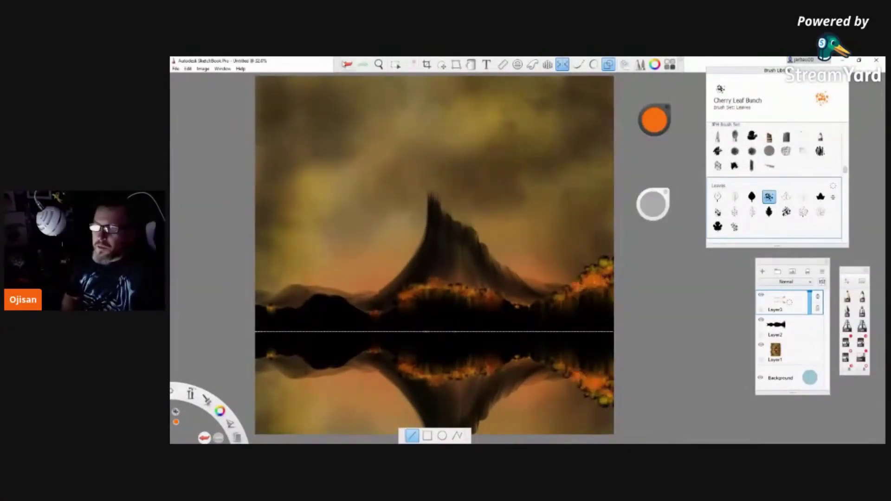
drag(654, 120, 652, 153)
drag(598, 279, 587, 284)
drag(654, 120, 654, 126)
drag(598, 259, 561, 290)
- On a new layer, add brown rock texture to the dark foliage hill with the Rock Detail 7 brush
drag(655, 120, 654, 139)
scroll(774, 208, down, 5)
click(790, 205)
key(ctrl+shift+n)
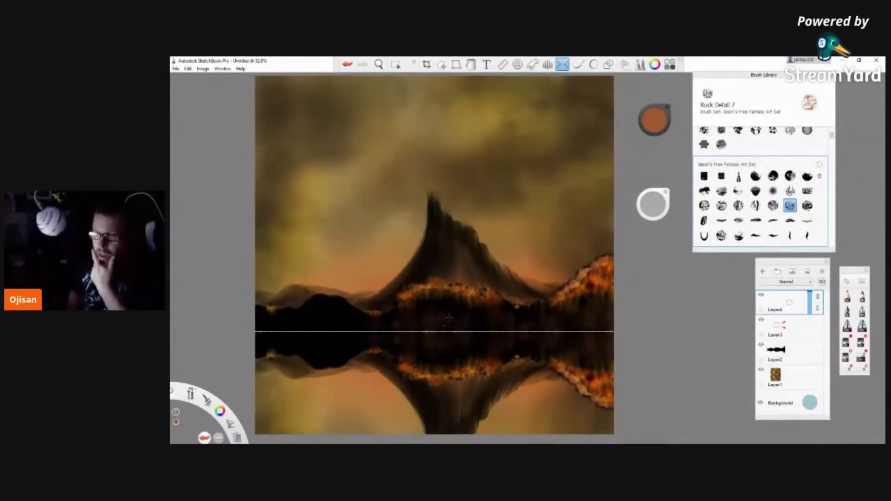
key(e)
- On Layer1, shade the mountain in black and highlight its slope with a sampled peach tone using the Rock Detail 5 brush
click(775, 376)
click(755, 205)
drag(654, 120, 654, 125)
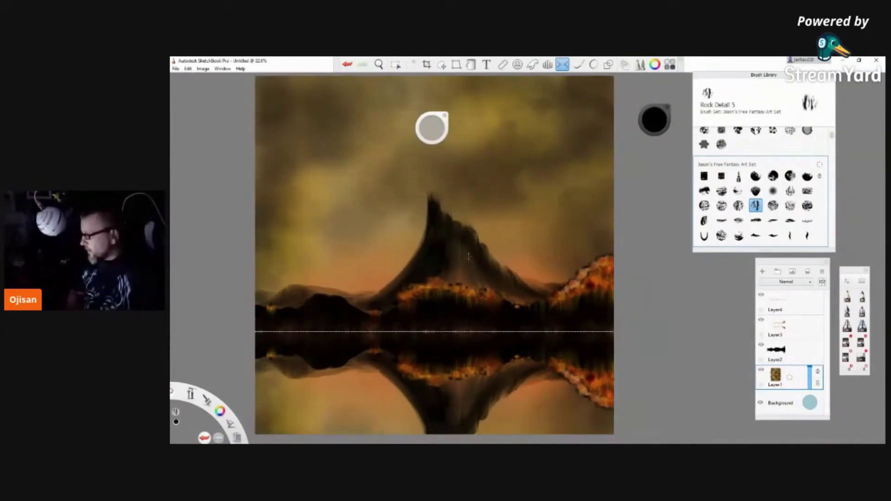
alt+click(503, 269)
drag(450, 246, 454, 264)
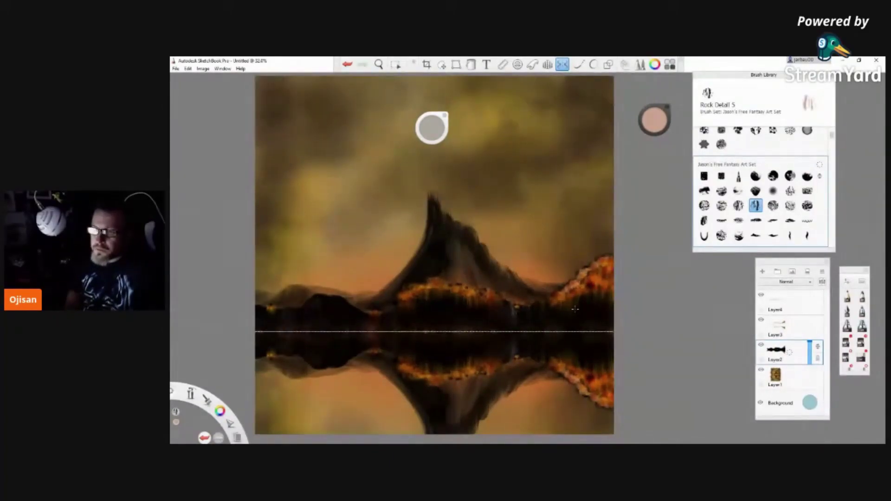
- On a new layer, paint a thin pale grey shoreline along the waterline with the Small Rigger brush and clean it with the Sharp Eraser
click(761, 271)
click(773, 177)
click(654, 120)
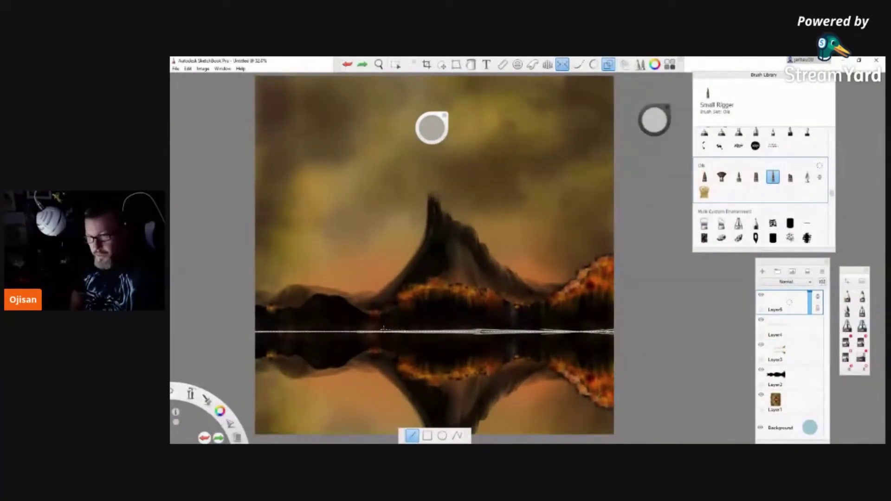
key(e)
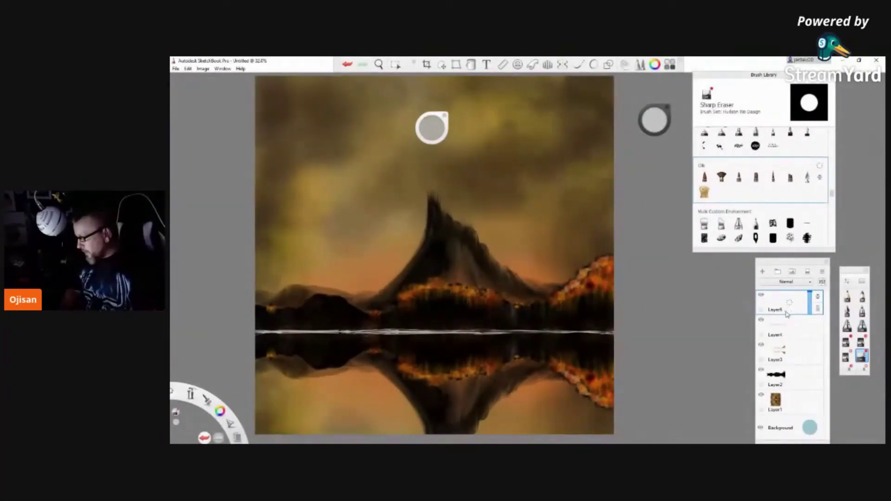
- Merge the painted layers and smear the water reflection horizontally with the Smudge Round Bristle Brush
key(ctrl+shift+e)
key(s)
key(l)
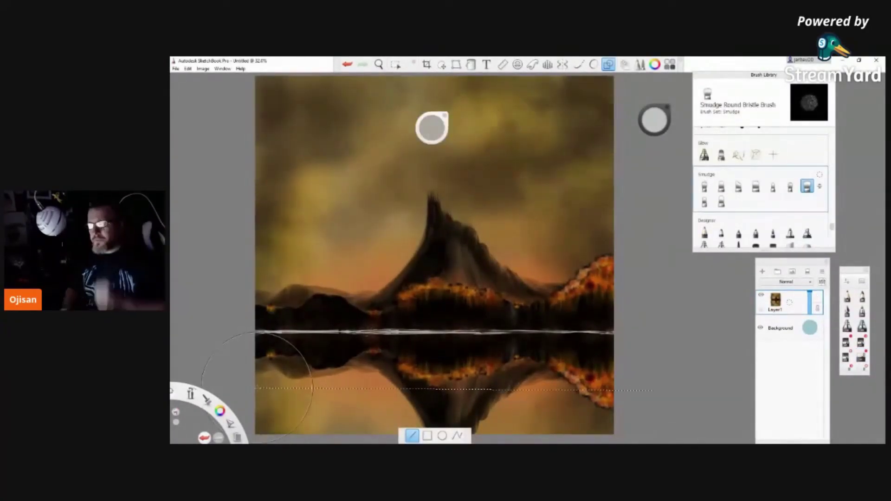
drag(259, 337, 348, 332)
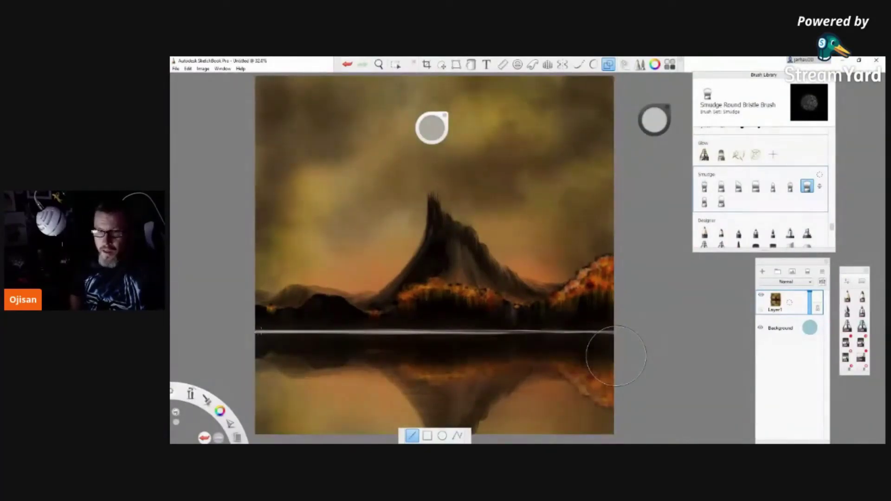
- On a new layer, paint a black, layered floating ship with thin antennas above the mountain using the Small Rigger brush
key(ctrl+shift+n)
scroll(761, 195, down, 3)
scroll(761, 195, down, 5)
click(772, 157)
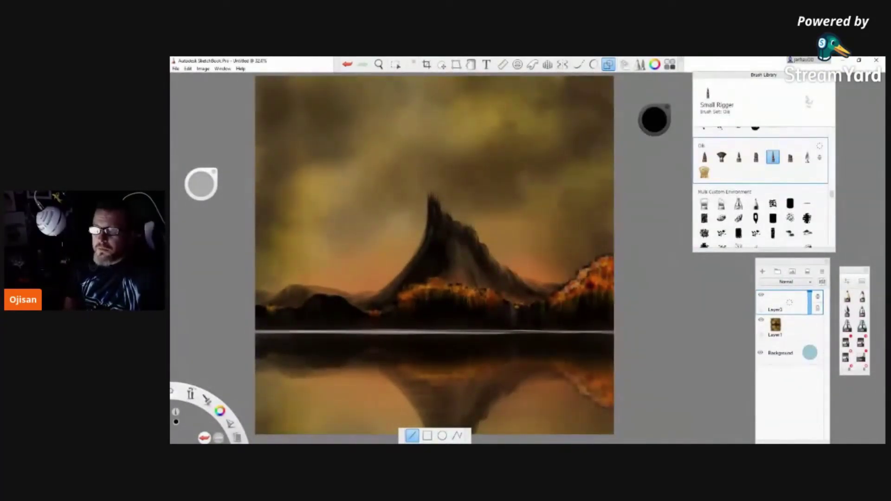
drag(376, 123, 547, 124)
drag(201, 183, 483, 171)
drag(397, 116, 529, 115)
mouse_move(357, 134)
mouse_down()
mouse_move(580, 133)
mouse_move(550, 132)
mouse_up()
drag(484, 170, 340, 197)
drag(503, 141, 427, 150)
drag(489, 156, 440, 157)
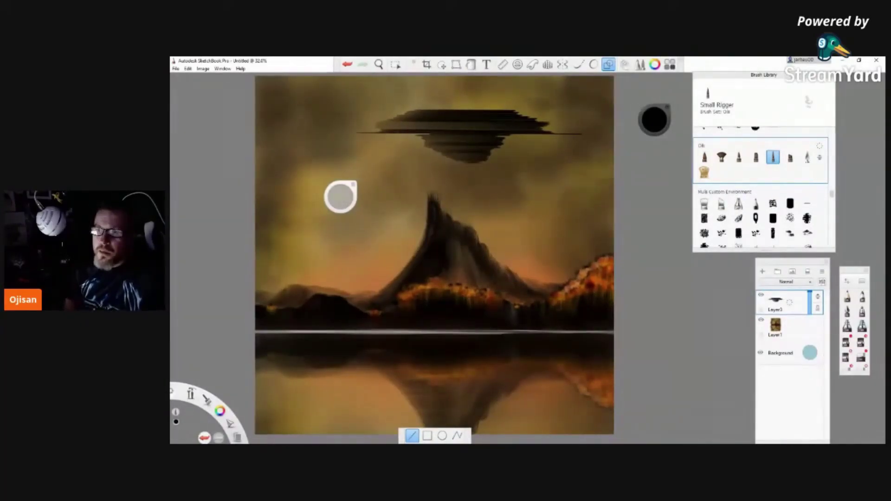
drag(340, 196, 305, 226)
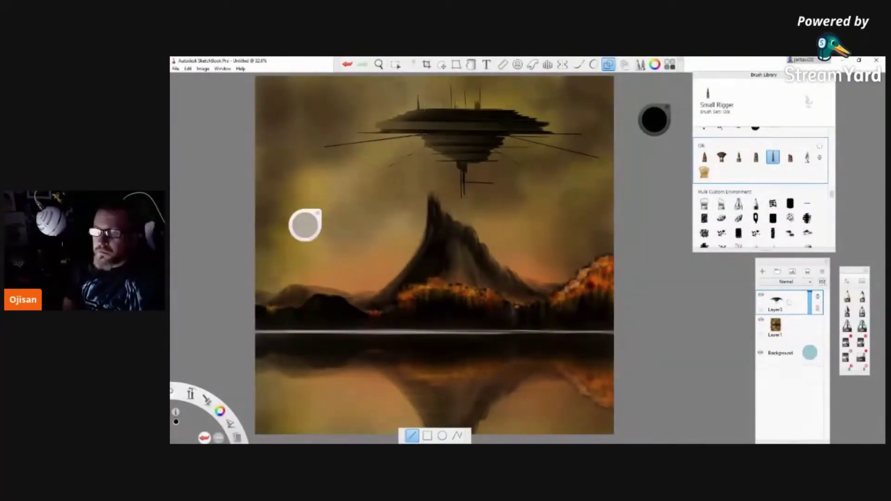
mouse_move(304, 225)
mouse_down()
mouse_move(281, 240)
mouse_move(346, 185)
mouse_up()
- Dot small yellow, green and blue lights on the ship's hull and antenna tips with the Glow Brush
click(704, 163)
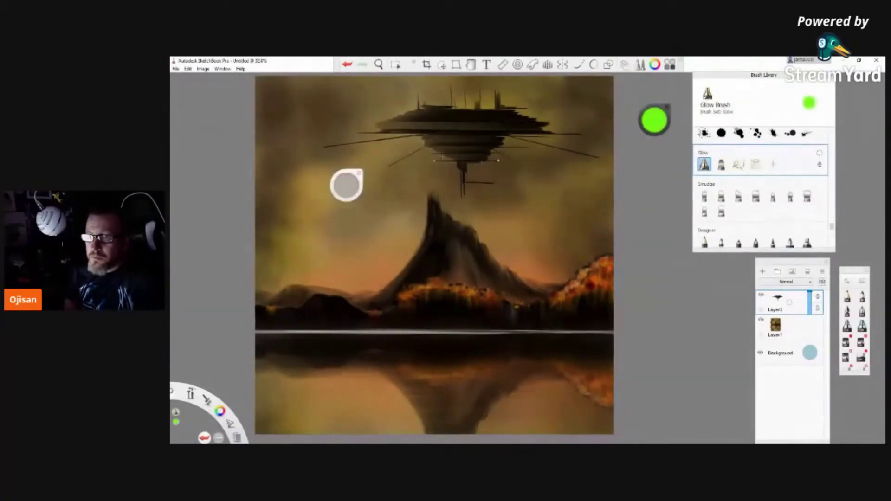
click(640, 135)
click(464, 88)
click(479, 86)
click(454, 138)
click(493, 183)
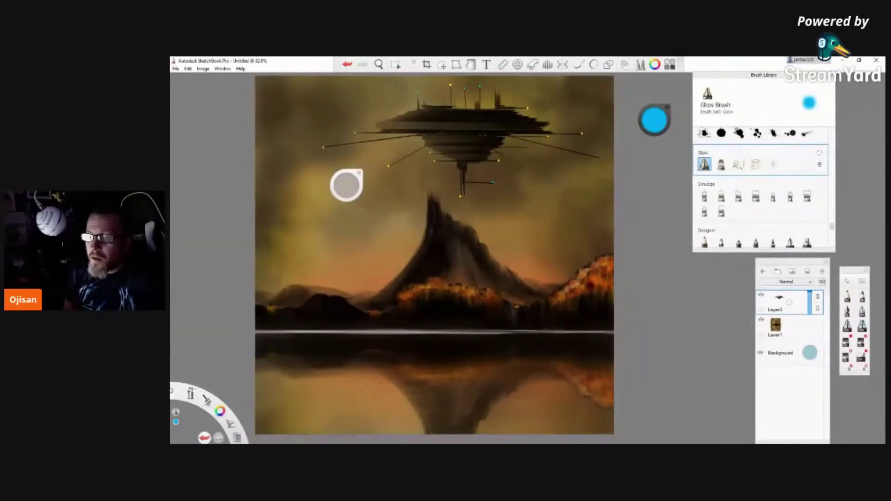
click(654, 119)
click(652, 122)
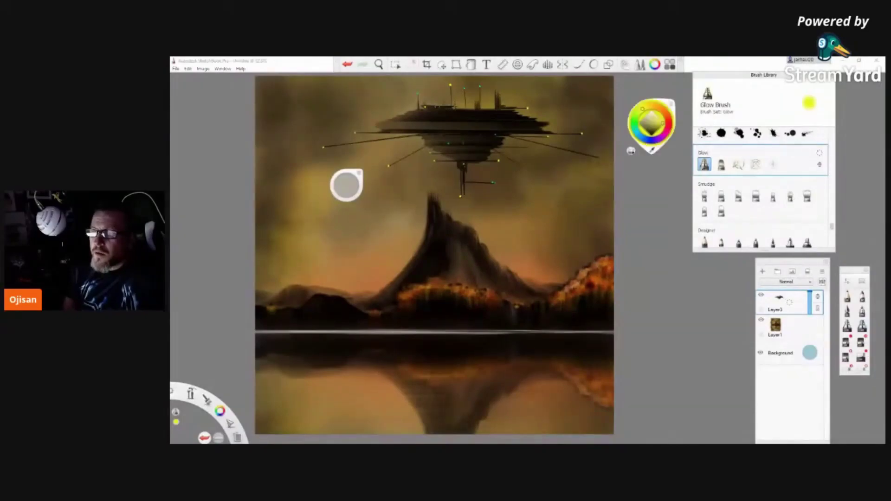
- Set up an orange Drybrush on a new layer for tinting the ship, and save the painting
drag(346, 185, 220, 162)
scroll(761, 195, down, 3)
click(721, 208)
click(652, 122)
click(652, 121)
click(652, 122)
drag(652, 122, 654, 120)
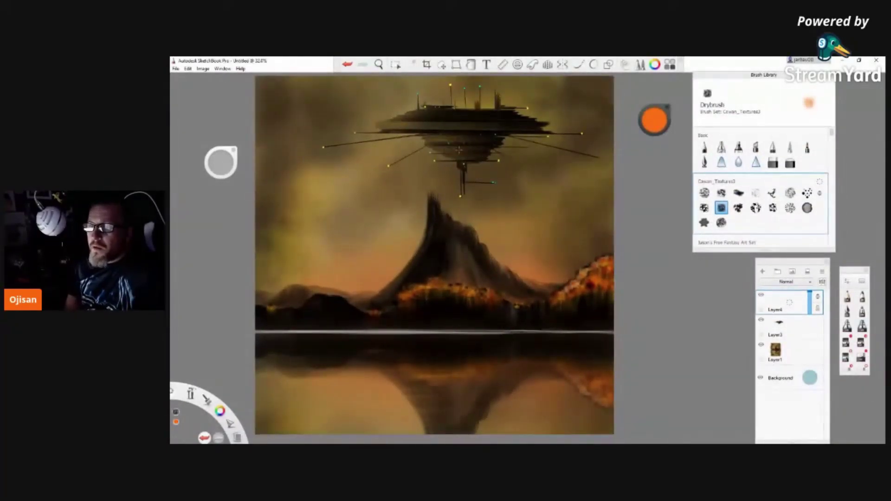
key(ctrl+s)
key(Return)
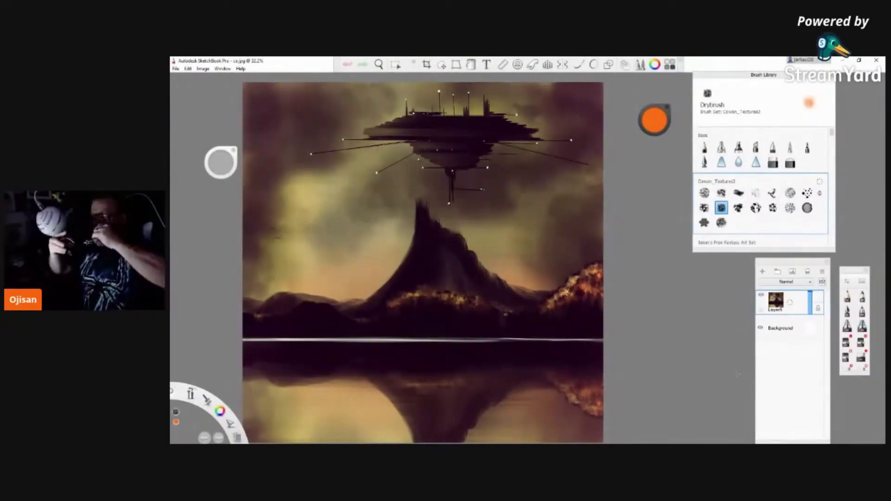
- Veil the floating ship with dark mist using the Cloud Detail 2 brush and undo the last stroke
scroll(761, 195, down, 5)
click(807, 166)
drag(409, 114, 461, 158)
mouse_move(547, 152)
mouse_down()
mouse_move(427, 166)
mouse_move(358, 135)
mouse_up()
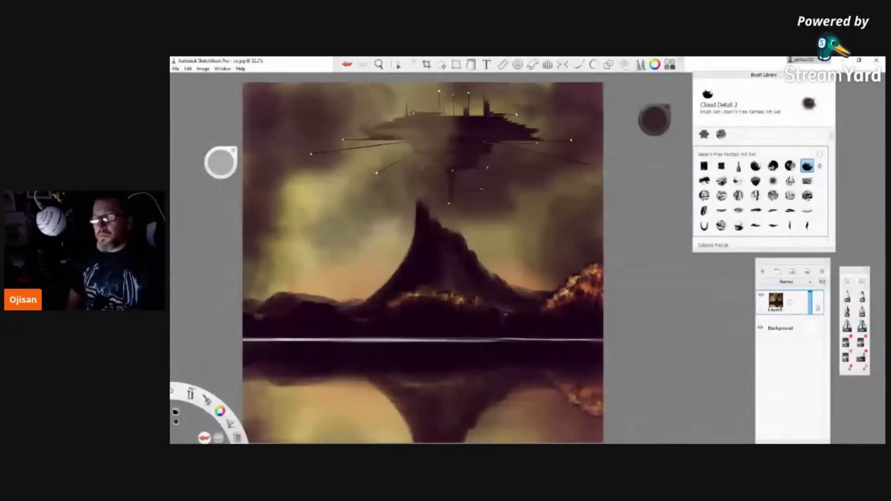
key(ctrl+z)
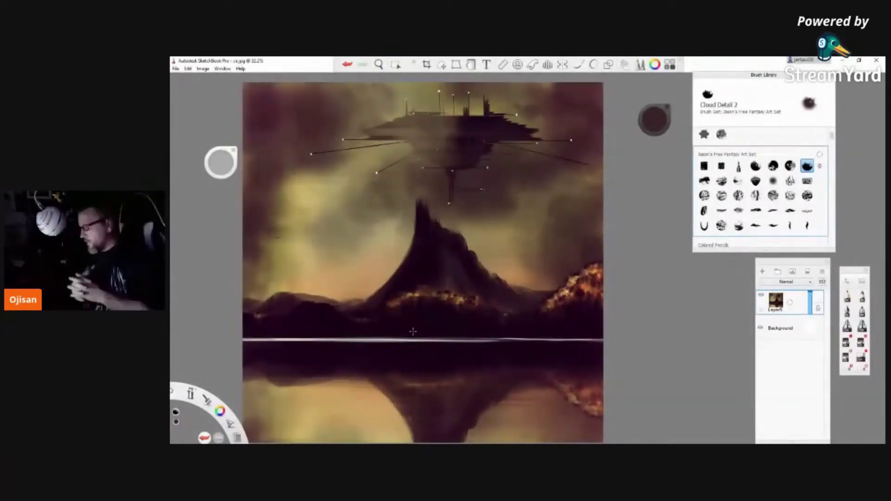
- Sign the painting in the lower corner of the canvas with pale green strokes of the Small Rigger brush
click(862, 326)
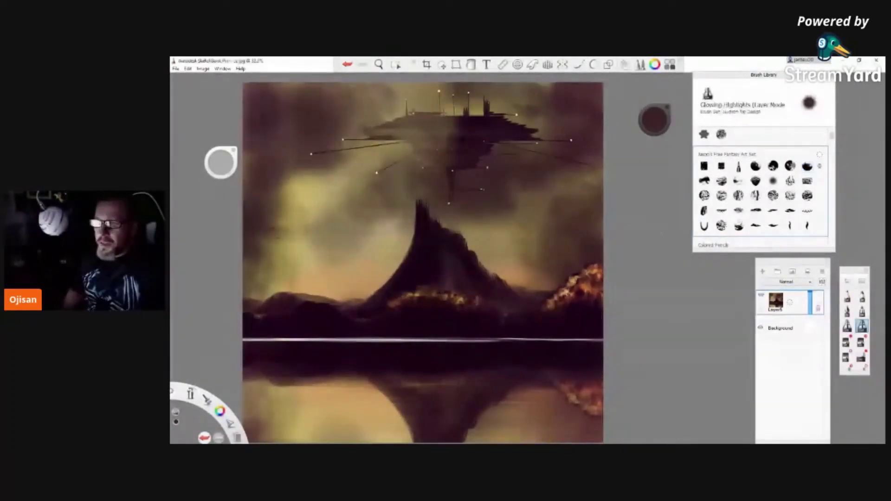
click(655, 120)
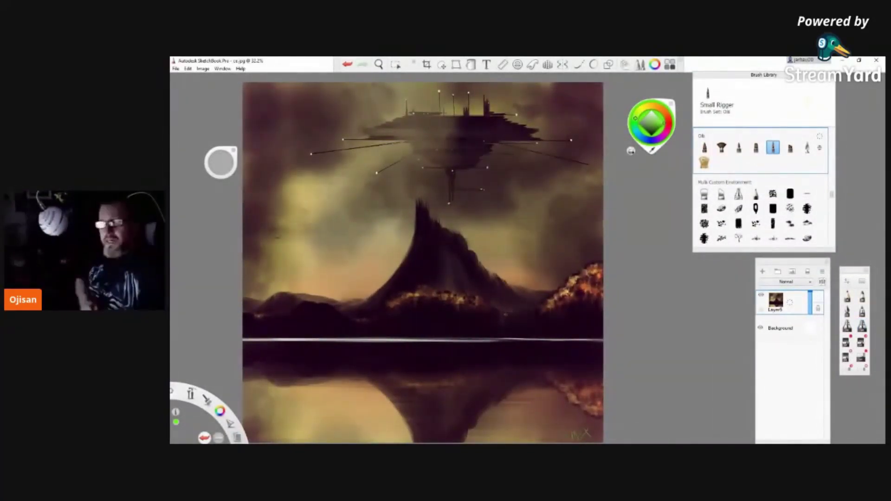
click(654, 113)
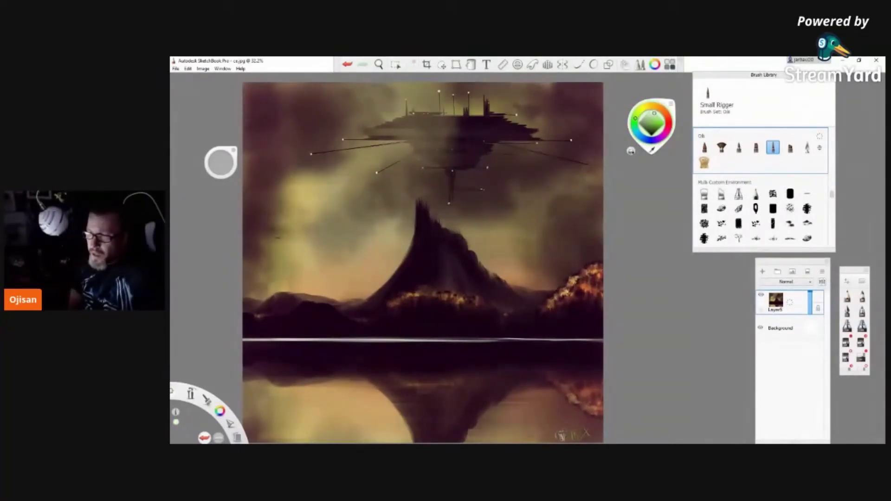
key(ctrl+z)
drag(570, 428, 577, 440)
drag(576, 428, 570, 440)
drag(578, 427, 585, 439)
drag(585, 427, 578, 439)
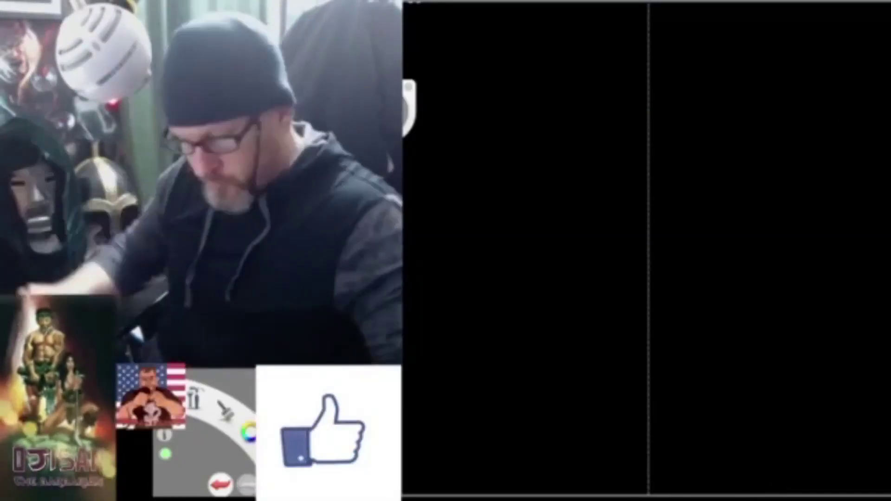
- On a black canvas with vertical symmetry, block in a red head and paint a pale brow, nose, cheekbones, jaw and teeth
mouse_move(645, 279)
mouse_down()
mouse_move(636, 175)
mouse_move(650, 140)
mouse_up()
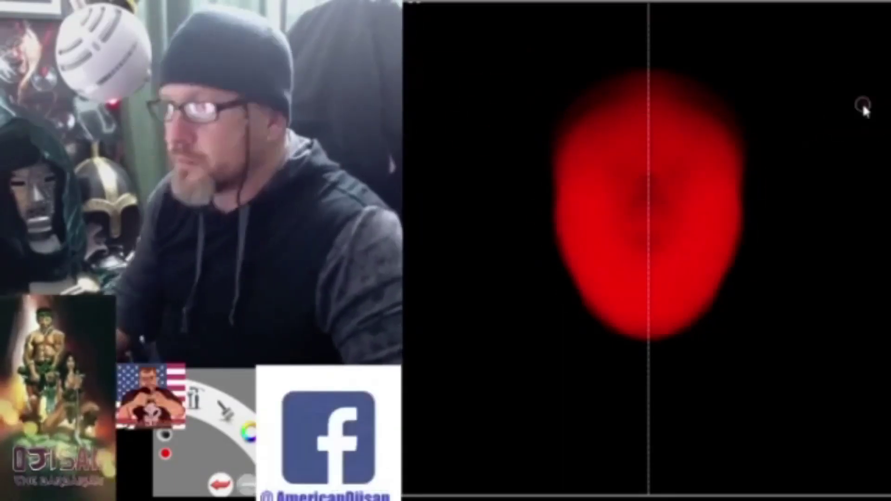
drag(673, 325, 620, 318)
mouse_move(647, 215)
mouse_down()
mouse_move(580, 178)
mouse_move(569, 144)
mouse_up()
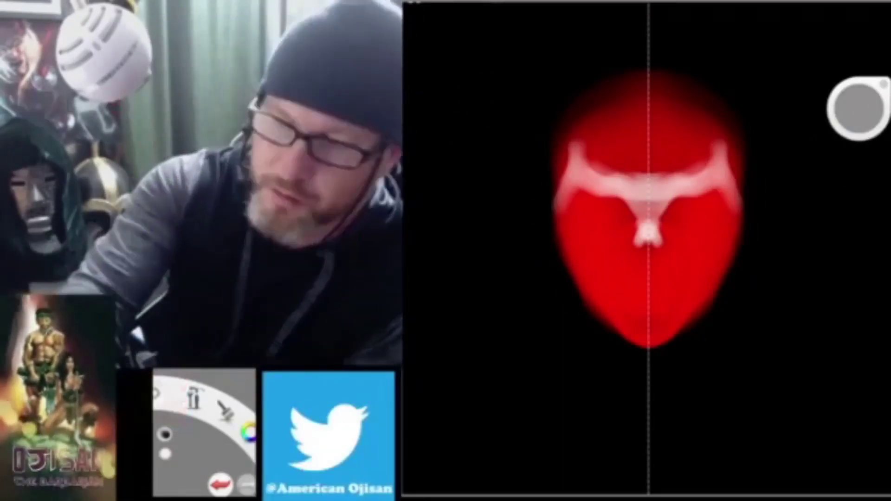
mouse_move(580, 223)
mouse_down()
mouse_move(714, 223)
mouse_move(621, 330)
mouse_move(687, 325)
mouse_move(645, 353)
mouse_up()
mouse_move(641, 281)
mouse_down()
mouse_move(630, 309)
mouse_move(615, 278)
mouse_up()
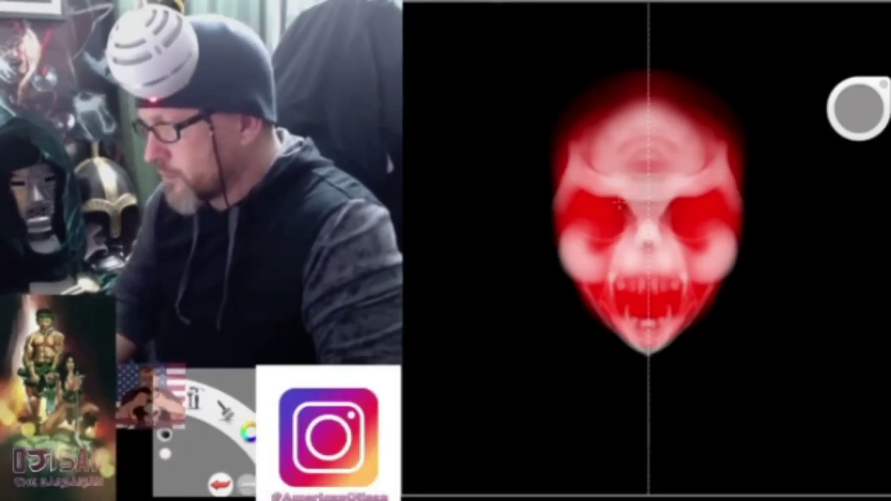
- Add grey ears and thin temple lines to the face, and paint a fluffy grey collar with a pinkish-red centre
drag(569, 195, 565, 251)
drag(576, 155, 565, 121)
drag(556, 186, 555, 267)
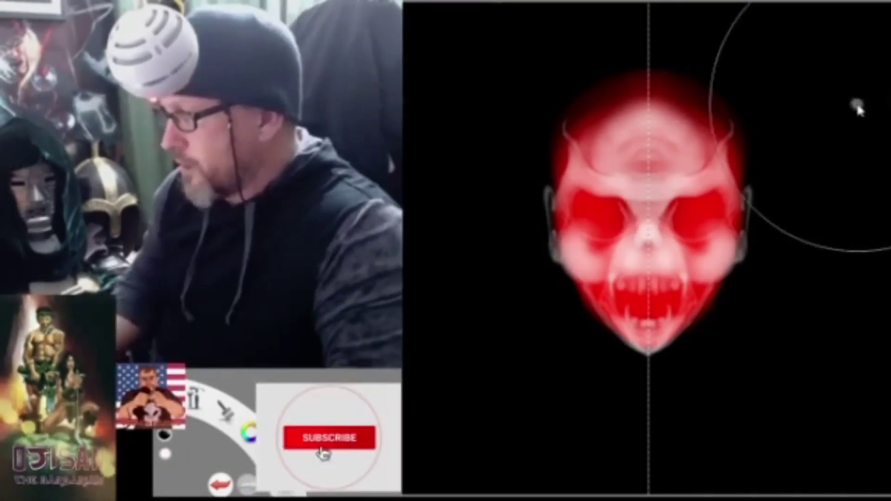
drag(608, 371, 645, 418)
drag(566, 334, 645, 432)
mouse_move(599, 334)
mouse_down()
mouse_move(613, 395)
mouse_move(645, 413)
mouse_up()
- Draw black clown markings down the forehead and cheeks, and outline the open mouth and upper lip in black
mouse_move(580, 199)
mouse_down()
mouse_move(627, 222)
mouse_move(626, 232)
mouse_up()
mouse_move(612, 274)
mouse_down()
mouse_move(648, 267)
mouse_move(622, 330)
mouse_move(648, 336)
mouse_up()
drag(594, 223, 605, 287)
drag(608, 130, 596, 196)
drag(594, 234, 636, 332)
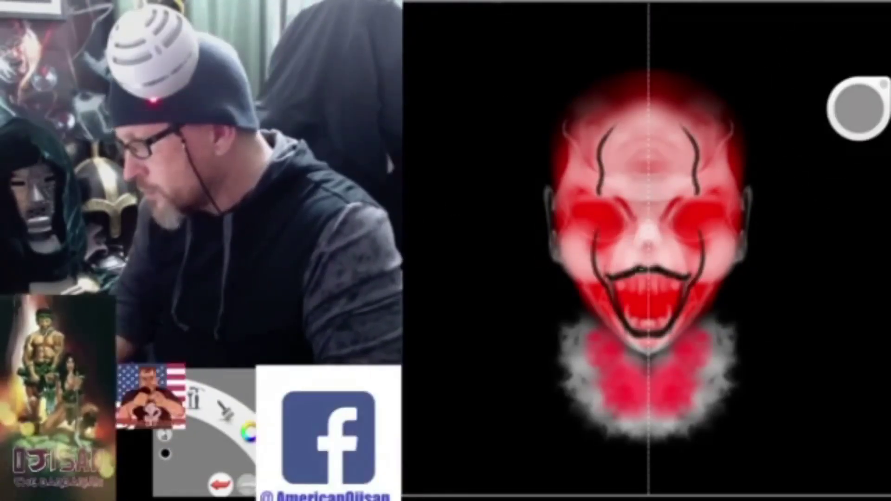
- Paint black-rimmed eyes with dark pupils, a black nose and a black mouth opening on the clown face
mouse_move(580, 232)
mouse_down()
mouse_move(603, 205)
mouse_move(647, 253)
mouse_up()
mouse_move(585, 215)
mouse_down()
mouse_move(612, 219)
mouse_move(604, 215)
mouse_up()
drag(631, 301, 663, 320)
mouse_move(584, 204)
mouse_down()
mouse_move(617, 227)
mouse_move(621, 259)
mouse_move(585, 297)
mouse_move(603, 325)
mouse_up()
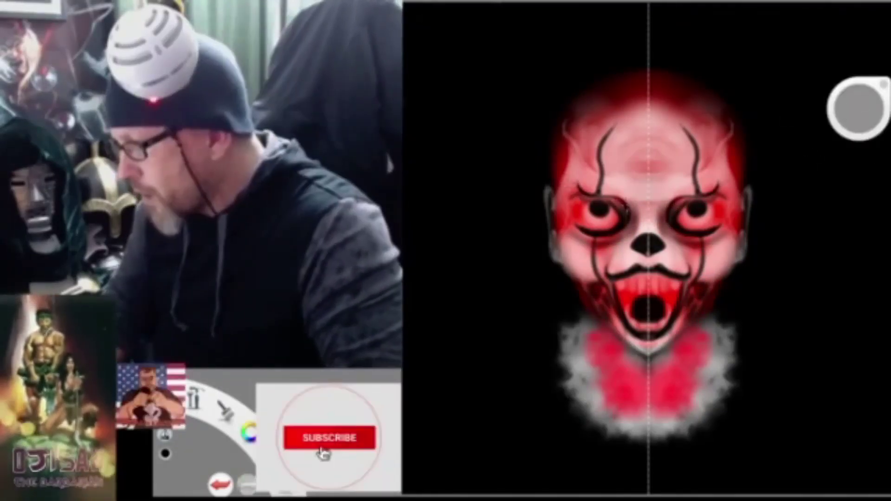
- Add dark frown lines between the brows, wrinkles at the temples, and sharper definition around the mouth and teeth
drag(618, 195, 650, 208)
drag(561, 148, 589, 172)
drag(608, 269, 650, 325)
drag(601, 236, 624, 276)
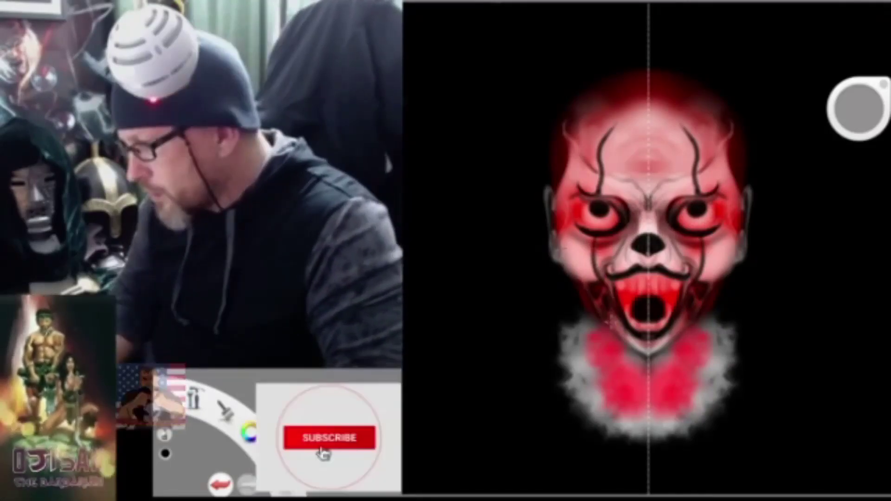
drag(629, 277, 642, 290)
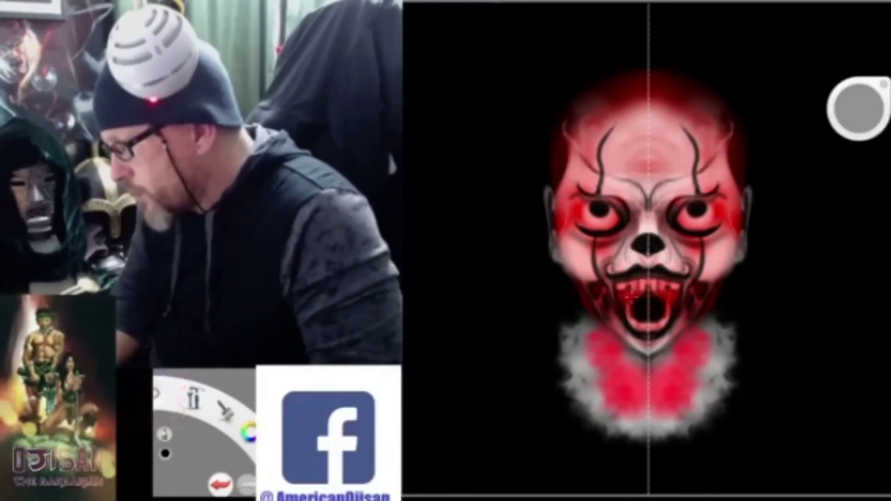
- Strengthen the face with thick black contours along the chin, cheeks, temples and ears
drag(613, 316, 636, 357)
mouse_move(571, 195)
mouse_down()
mouse_move(596, 201)
mouse_move(645, 243)
mouse_move(603, 265)
mouse_up()
drag(571, 139, 603, 176)
drag(608, 223, 559, 281)
drag(742, 200, 748, 241)
- Darken the chin and weave fine white bone-like lines over the mouth and nose
drag(668, 329, 649, 369)
drag(626, 276, 647, 334)
drag(648, 258, 649, 343)
drag(613, 297, 677, 325)
drag(603, 200, 640, 248)
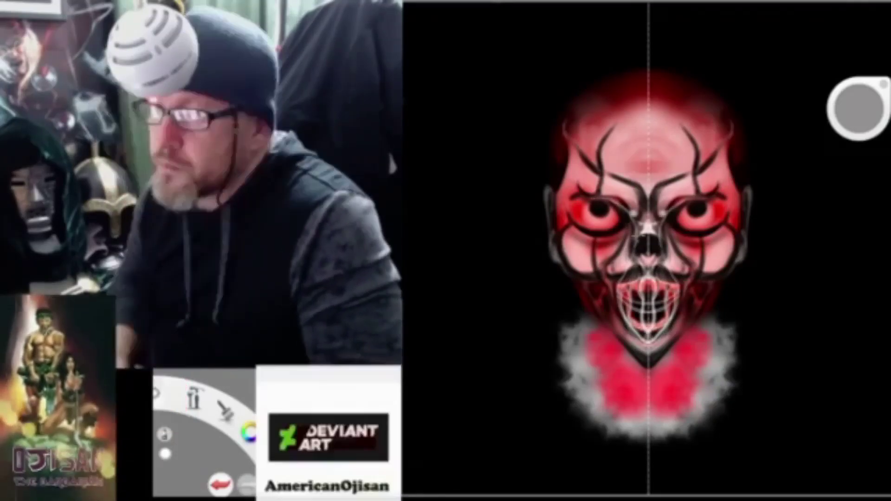
- Draw white bone-like lines around the eyes, ears, nose and jaw
drag(708, 186, 721, 199)
drag(571, 204, 618, 232)
drag(550, 178, 578, 220)
drag(631, 230, 622, 306)
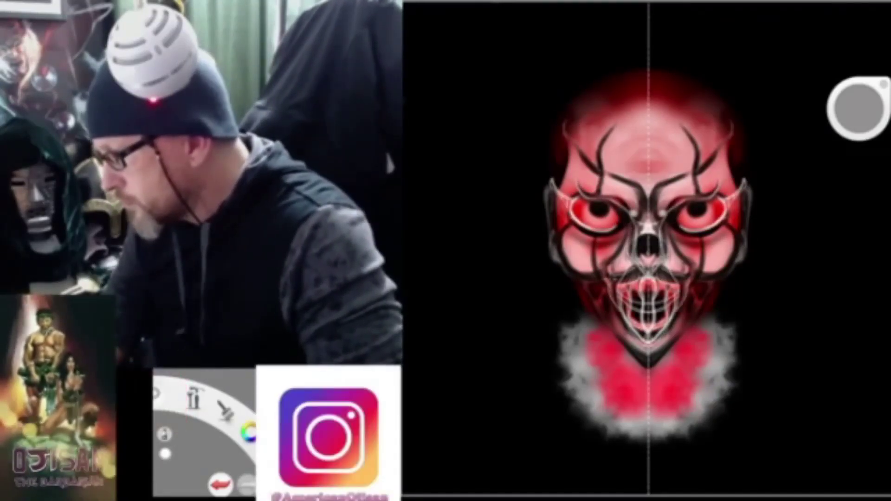
drag(561, 218, 621, 237)
drag(580, 260, 603, 316)
drag(584, 283, 636, 338)
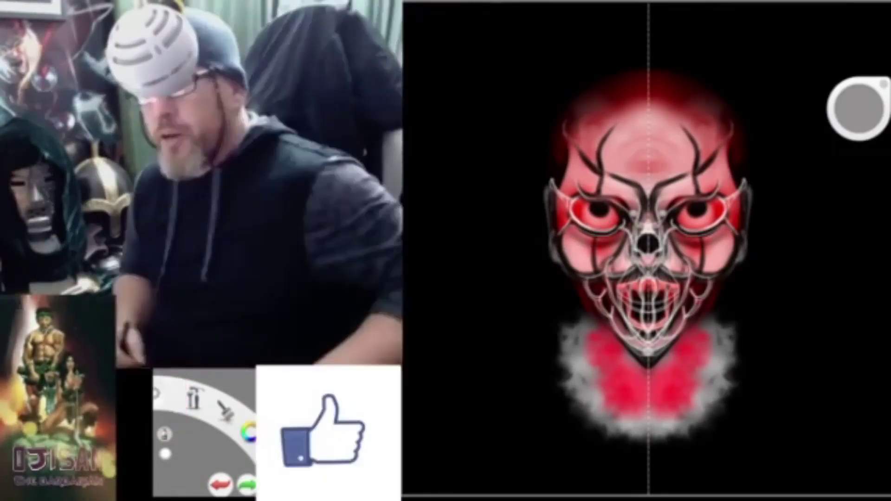
- Paint curved, ridged white horns at the temples and run white lines across the forehead and brows
mouse_move(743, 158)
mouse_down()
mouse_move(752, 112)
mouse_move(791, 55)
mouse_up()
mouse_move(752, 116)
mouse_down()
mouse_move(740, 158)
mouse_move(724, 162)
mouse_up()
drag(724, 116, 659, 218)
drag(743, 153, 742, 167)
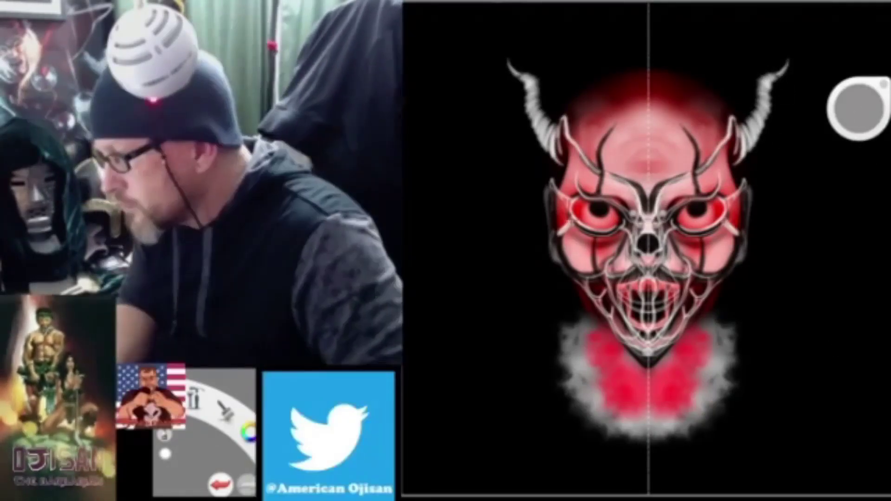
- Thicken the white bone lines on the brows, cheeks and mouth, soften the forehead highlights, and brush red over the collar
drag(552, 185, 571, 204)
mouse_move(673, 204)
mouse_down()
mouse_move(701, 297)
mouse_move(649, 195)
mouse_move(571, 102)
mouse_up()
drag(747, 117, 748, 127)
drag(623, 287, 647, 285)
drag(741, 162, 754, 217)
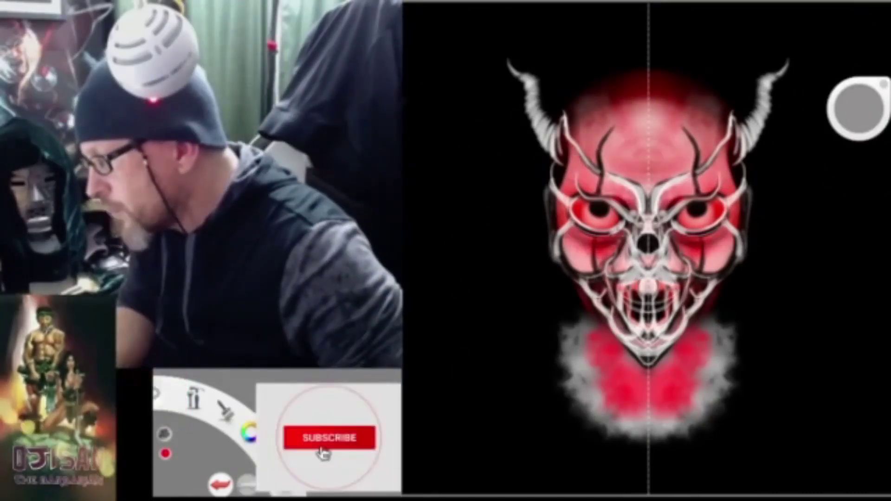
drag(576, 329, 607, 394)
drag(604, 344, 622, 432)
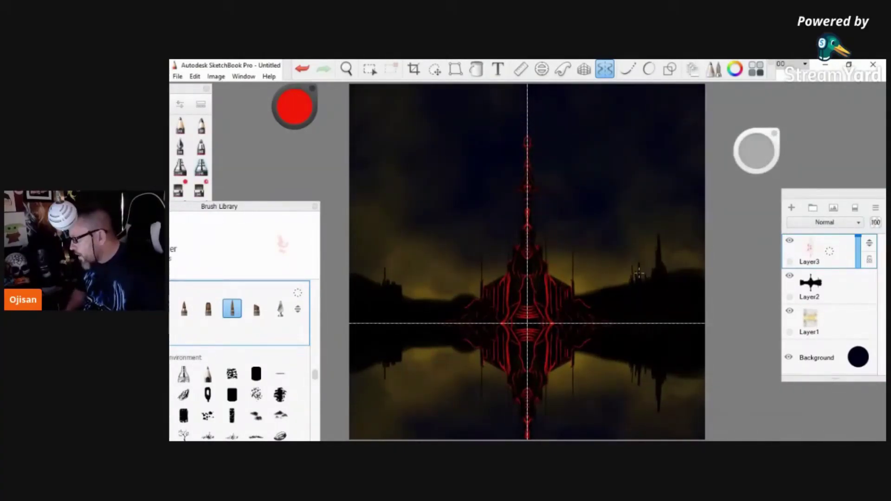
- Brush fiery orange and red texture along the shoreline on a new layer, mirrored only across the horizon
click(605, 69)
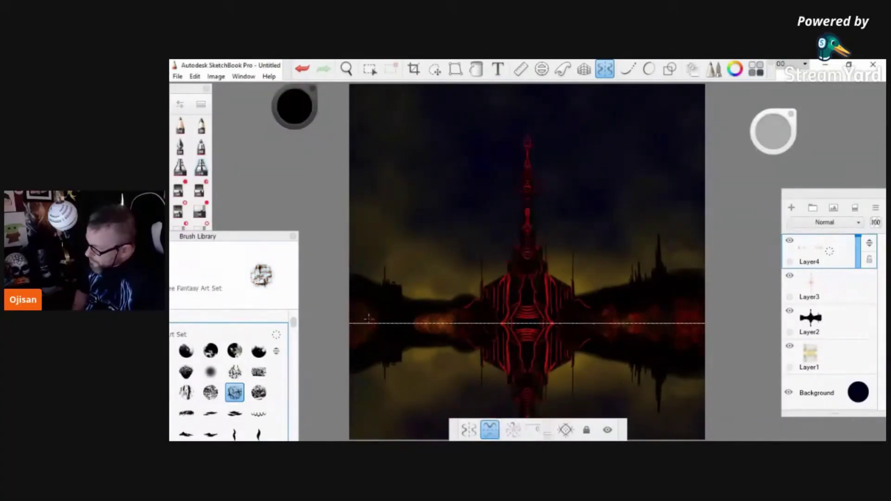
click(294, 107)
click(279, 100)
mouse_move(599, 310)
mouse_down()
mouse_move(641, 299)
mouse_move(628, 304)
mouse_up()
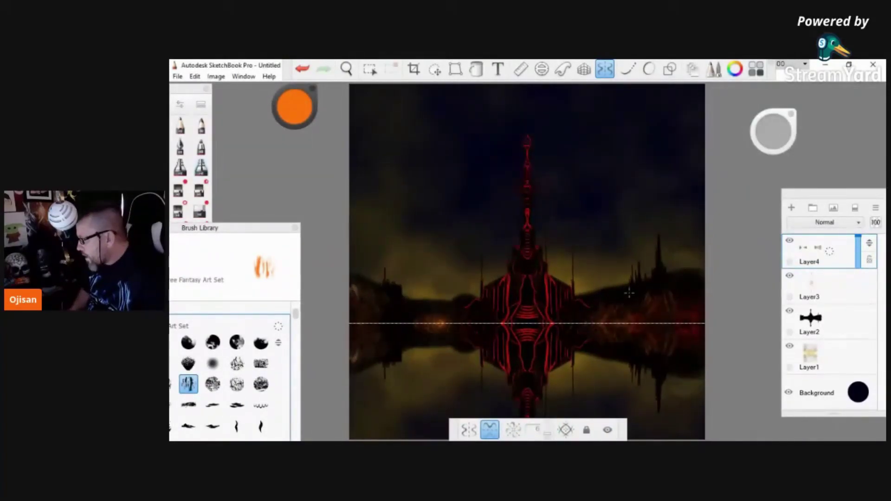
alt+click(360, 293)
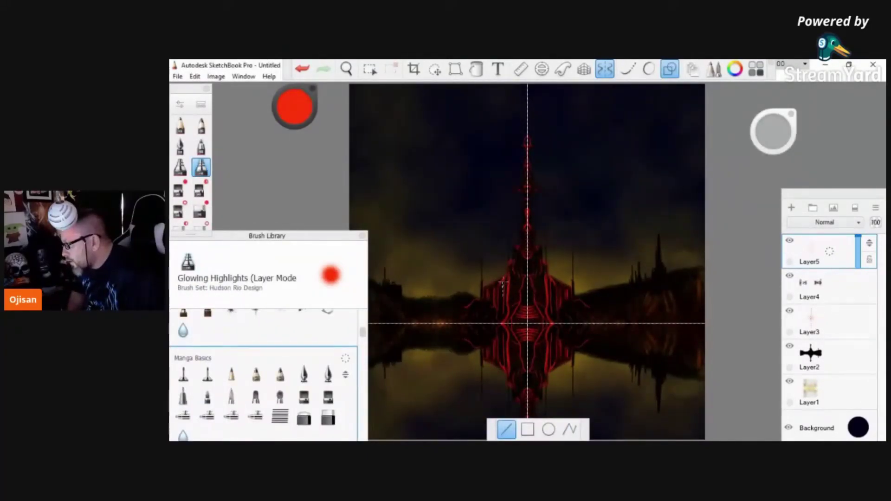
- Add red glowing highlights down the cathedral's central spire with the Glowing Highlights brush
drag(527, 139, 527, 323)
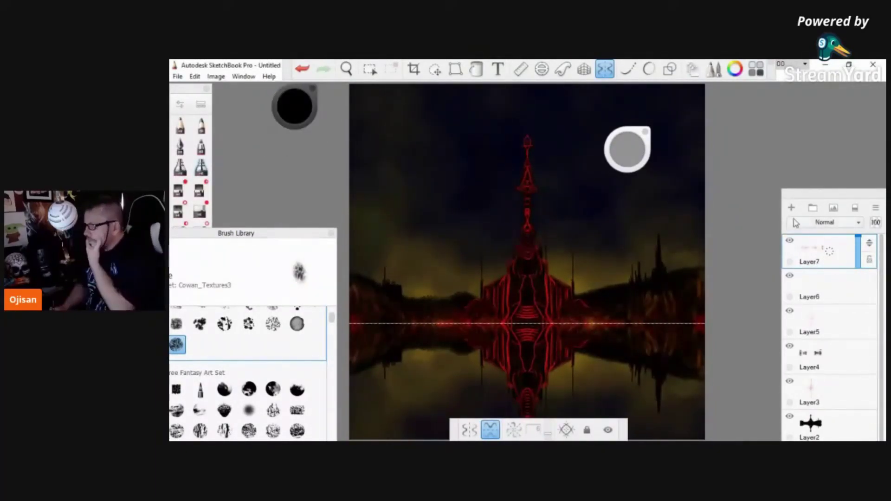
click(830, 253)
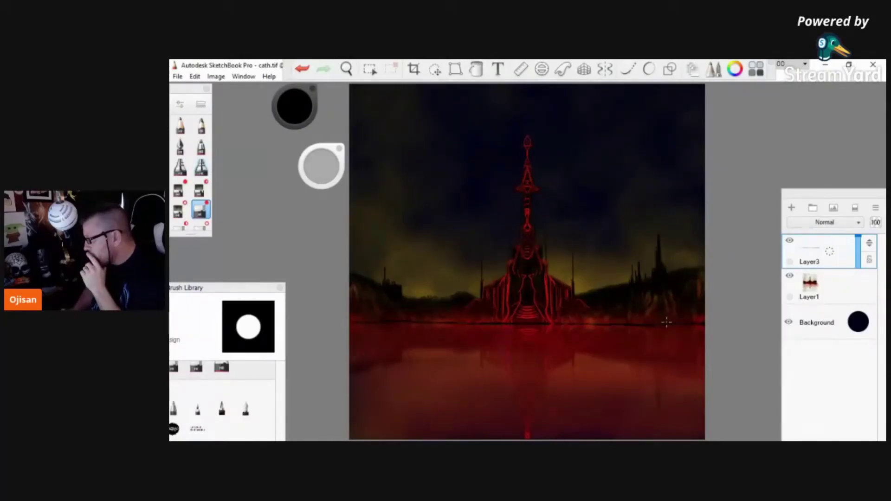
- Paint curved red tendrils rising from the shore on both sides of the cathedral on a new layer
click(669, 69)
click(497, 337)
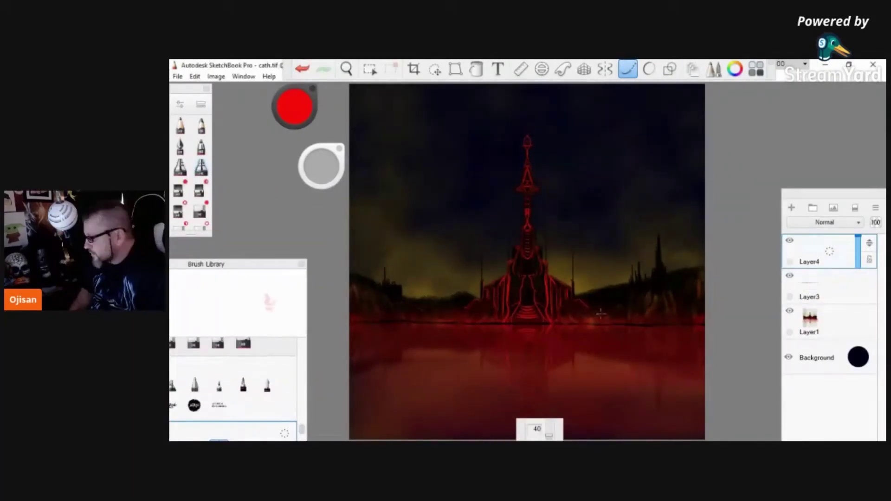
click(294, 106)
key(Escape)
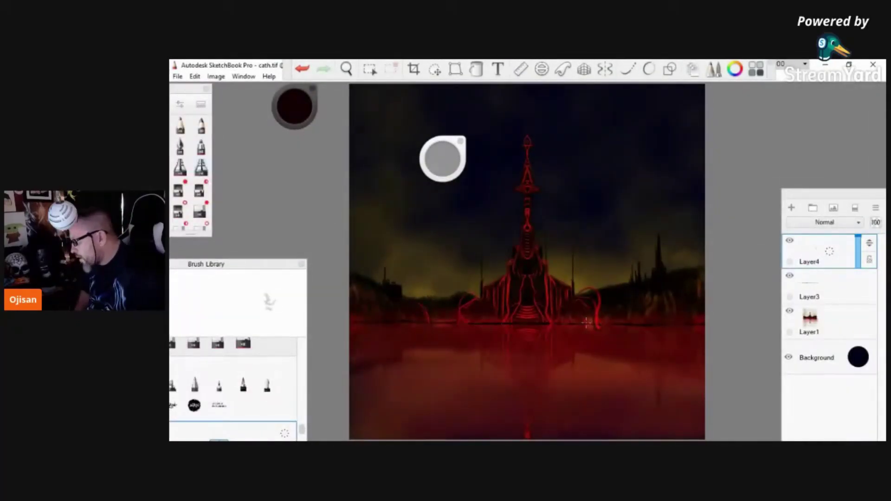
- Draw thin dark spiky shapes with straight lines in the sky on both sides of the tower on a new layer
key(ctrl+shift+n)
click(670, 69)
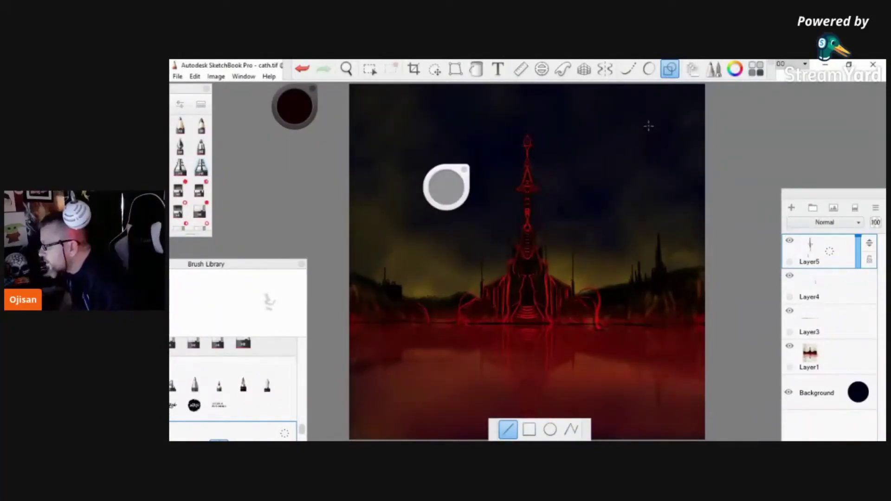
drag(457, 171, 448, 262)
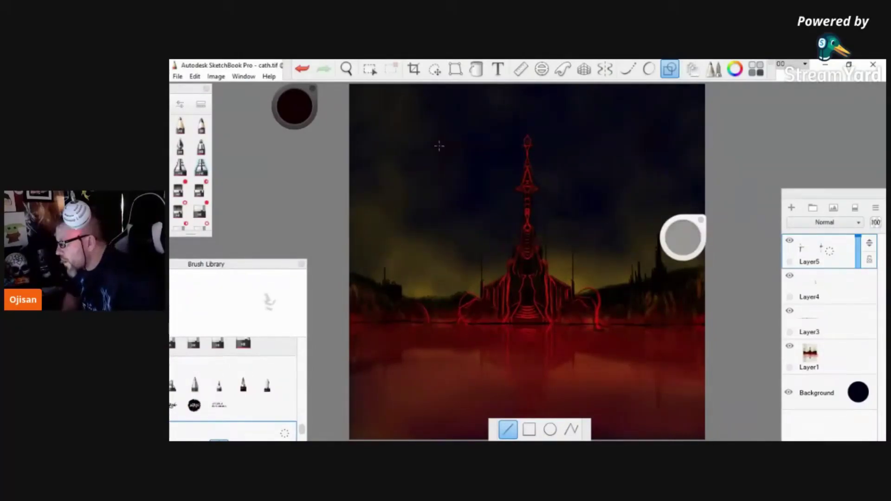
- Dab small red glowing lights onto the tower and the thin side spires on a new layer
click(180, 167)
click(340, 77)
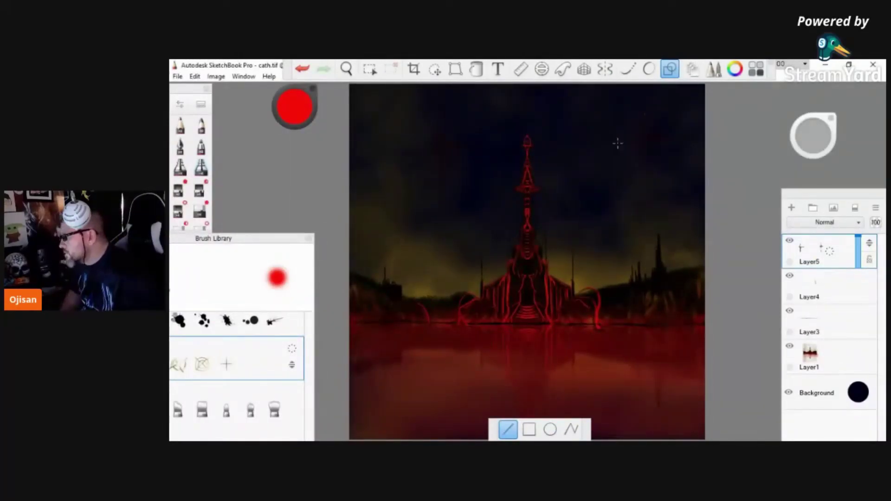
key(ctrl+shift+n)
click(520, 207)
click(536, 207)
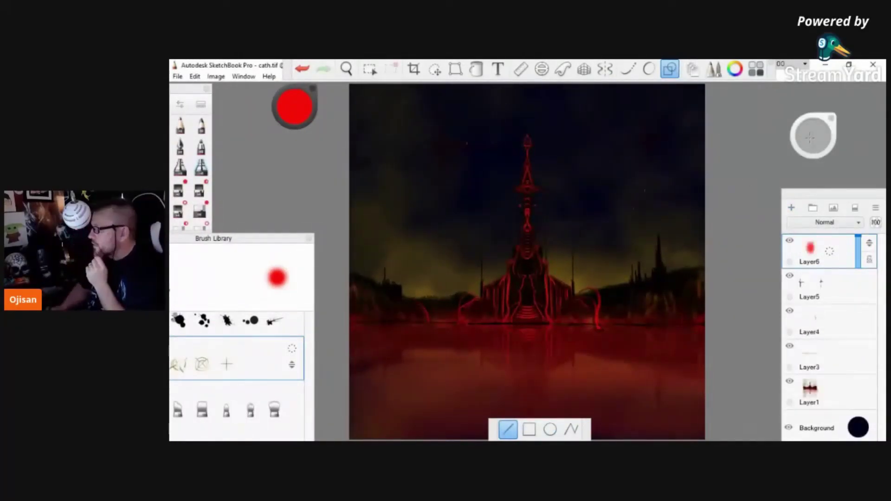
click(510, 230)
click(573, 249)
- Add a red cross-shaped light flare at the tip of the central spire on a new layer
click(200, 210)
key(ctrl+shift+n)
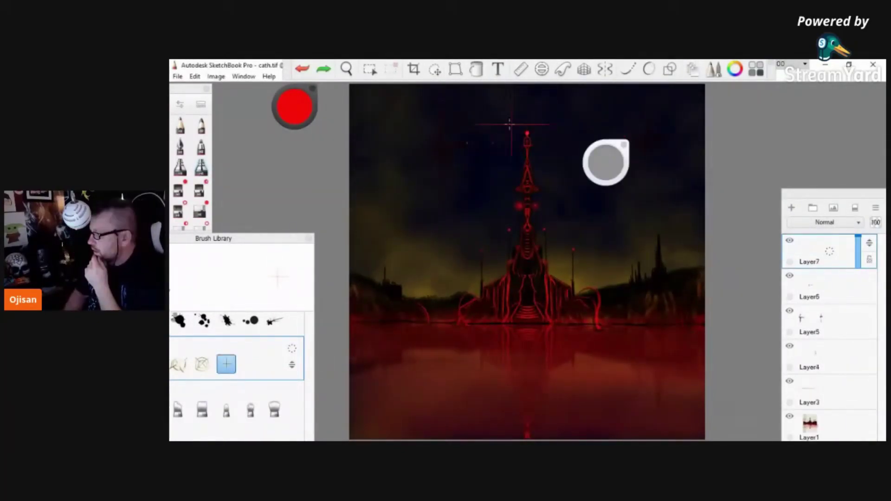
drag(508, 133, 564, 133)
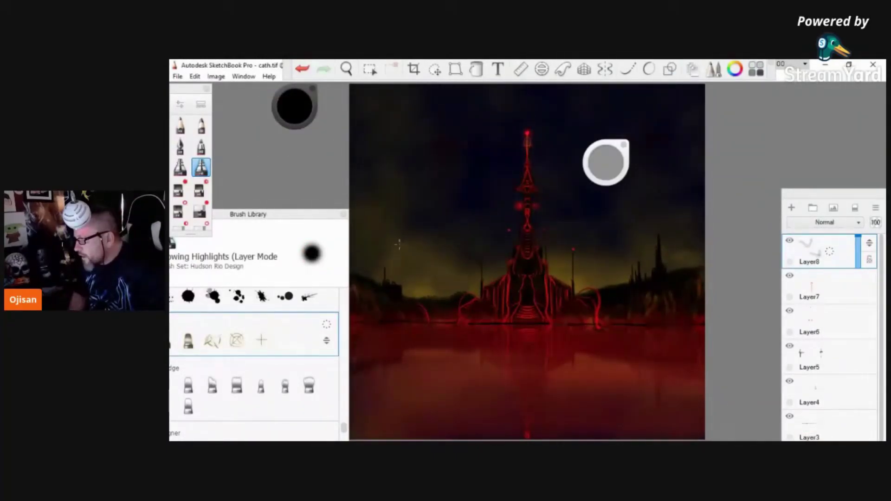
- Darken the sky beside the tower with soft black strokes and save the painting
drag(359, 163, 407, 252)
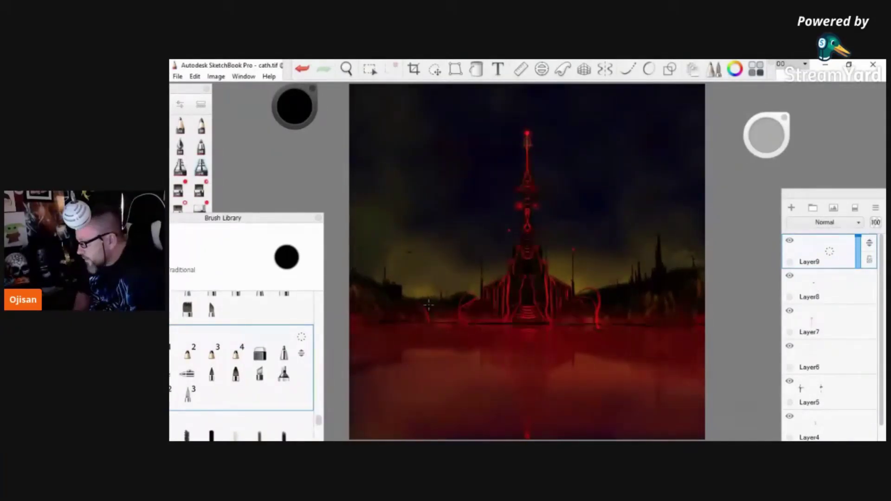
click(670, 68)
click(178, 76)
click(190, 137)
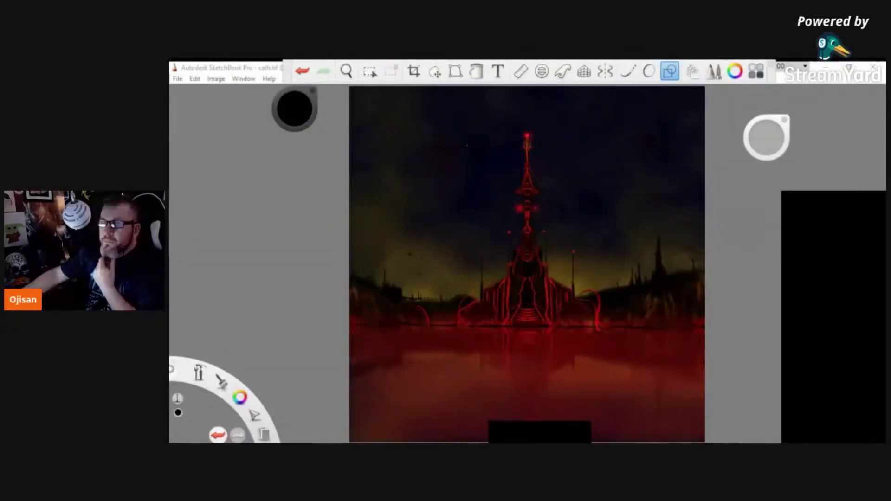